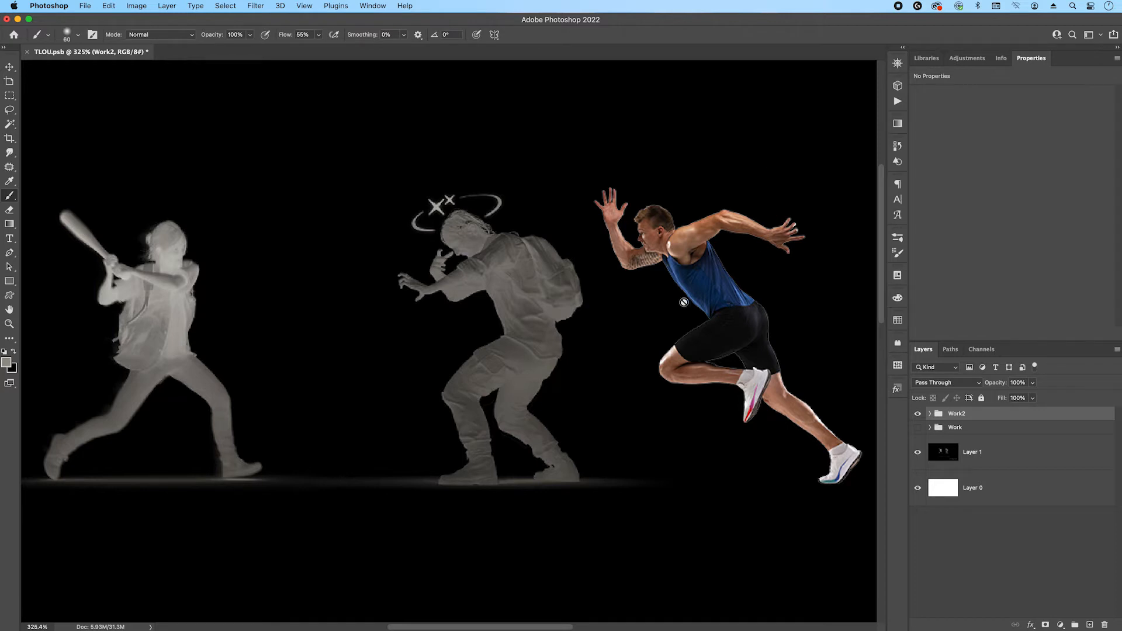
# Compare the Work group's finished runner with the Work2 version by toggling both groups' visibility, ending with only Work2 shown
pyautogui.press('v')
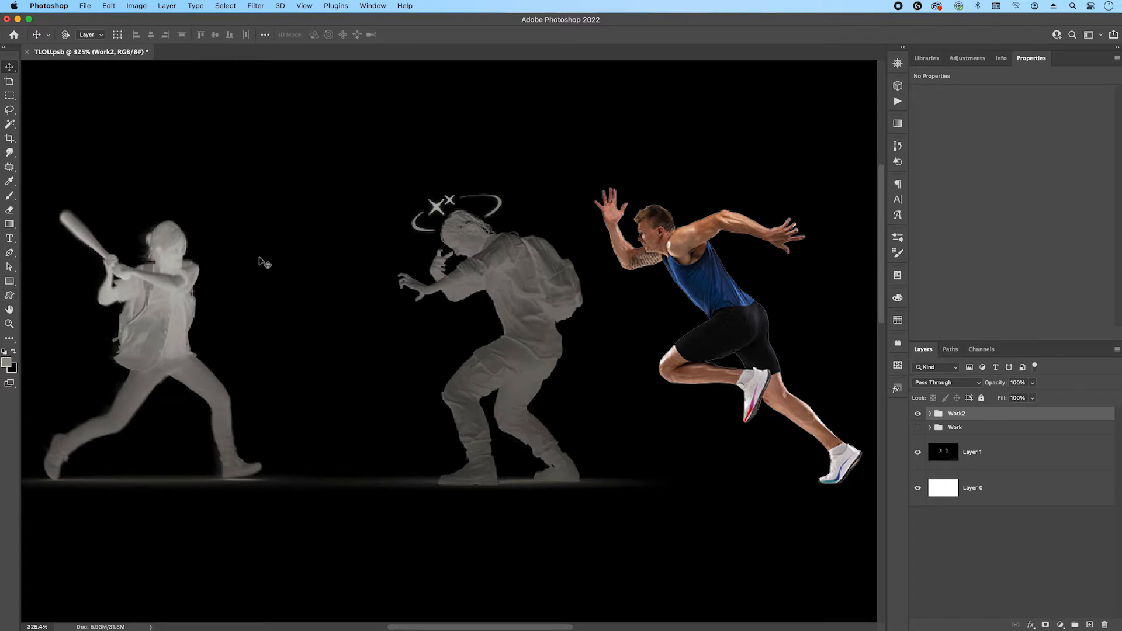
pyautogui.click(918, 414)
pyautogui.click(918, 428)
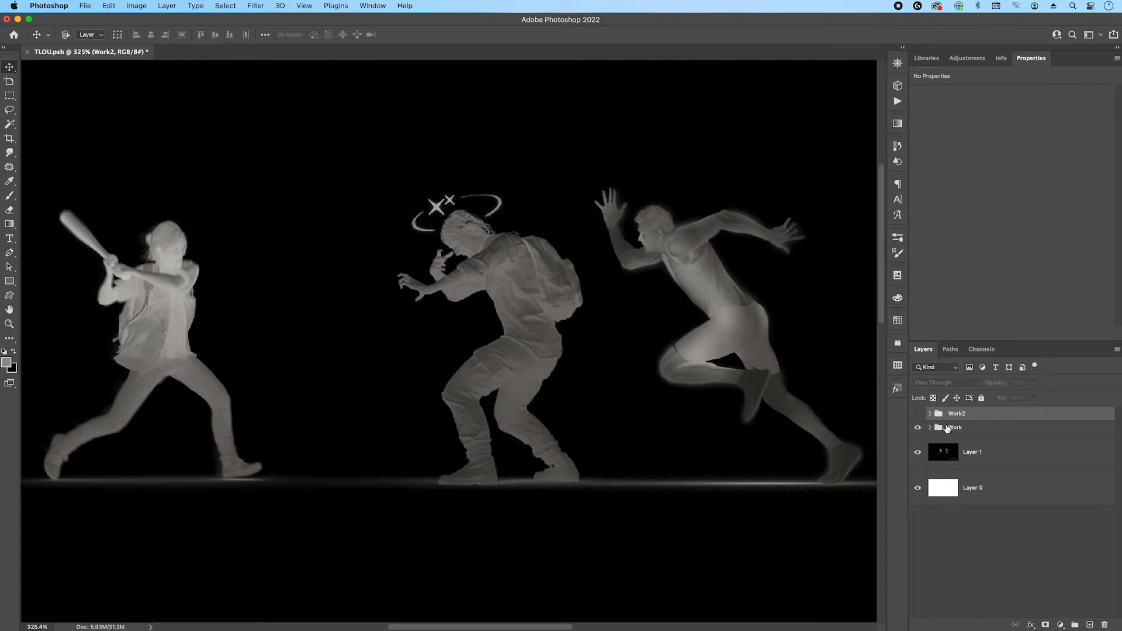
pyautogui.click(918, 429)
pyautogui.click(917, 414)
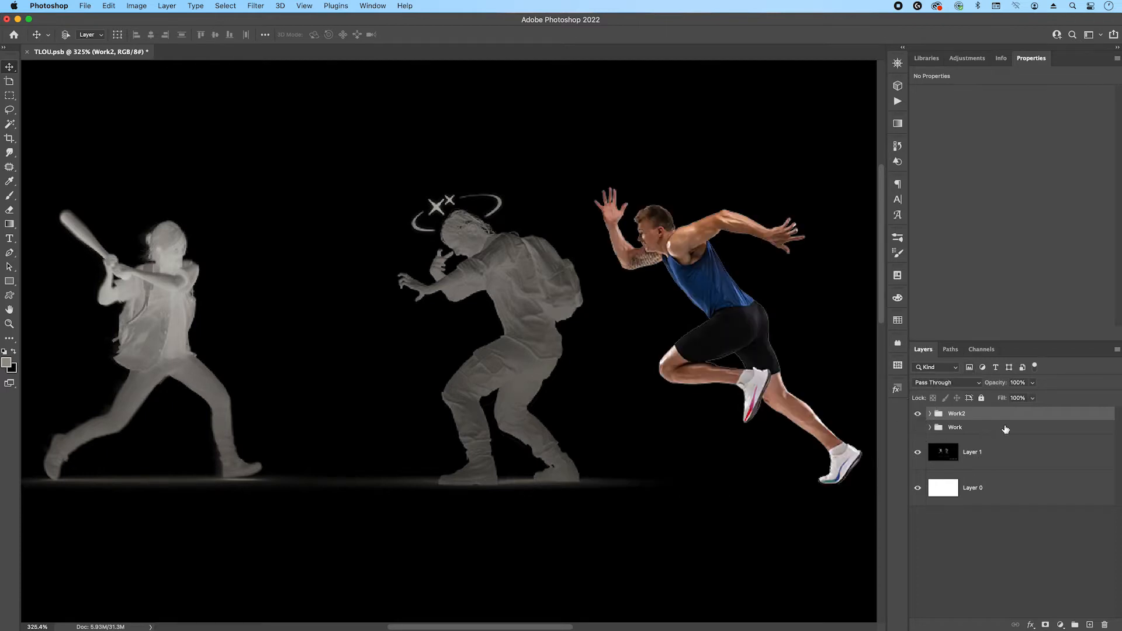
# Open the runner smart object inside the Work2 group and duplicate its layer
pyautogui.click(931, 414)
pyautogui.click(1026, 437)
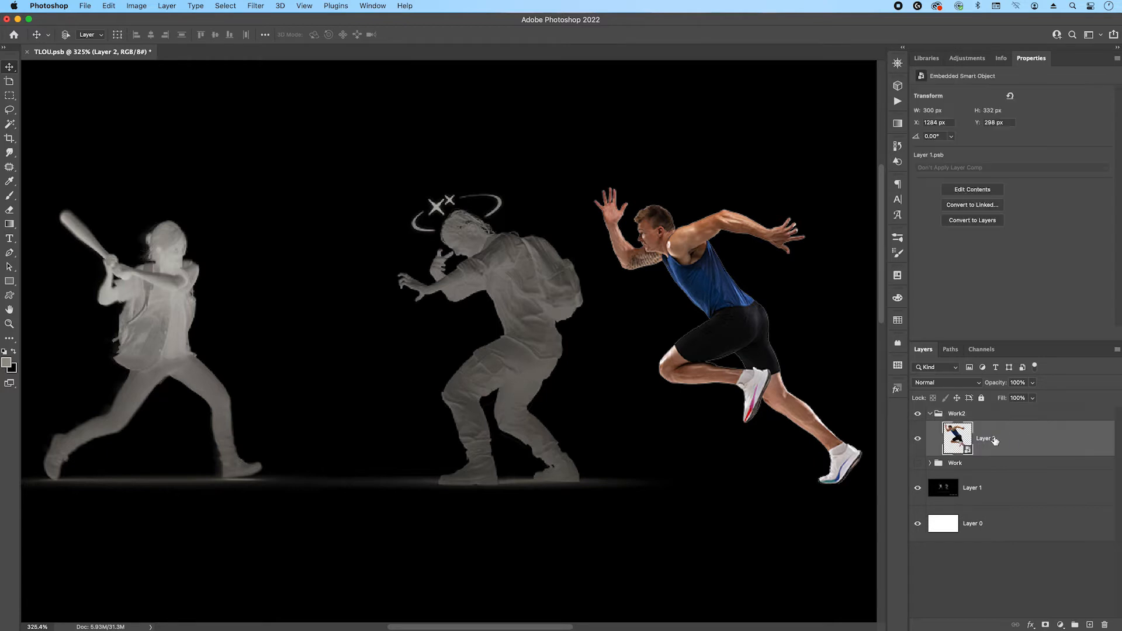
pyautogui.doubleClick(964, 438)
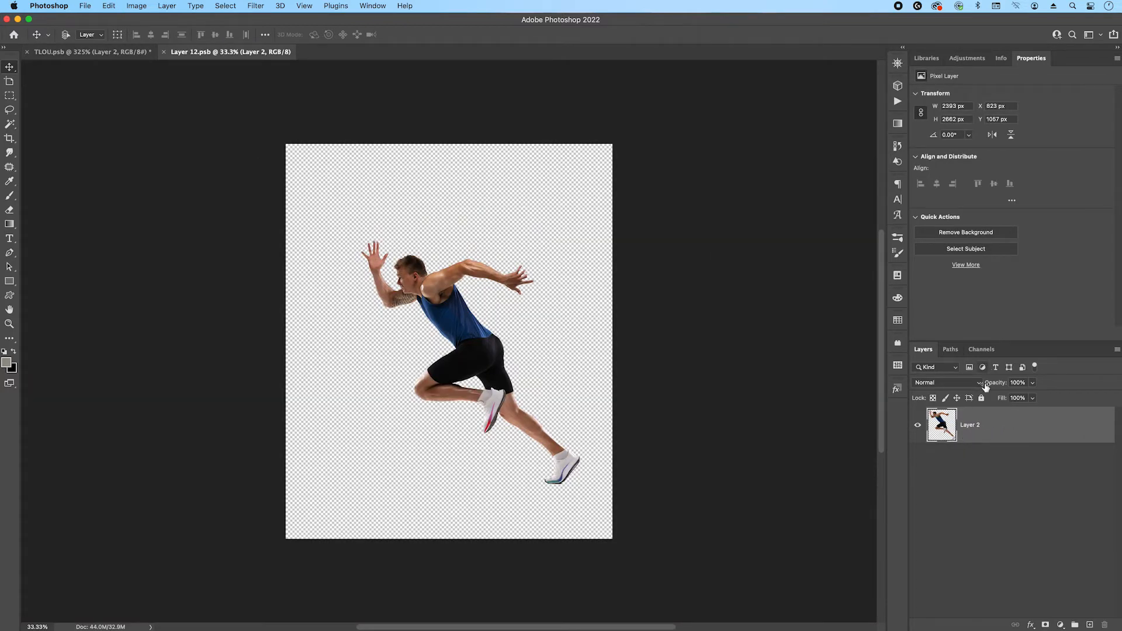
pyautogui.press('super+j')
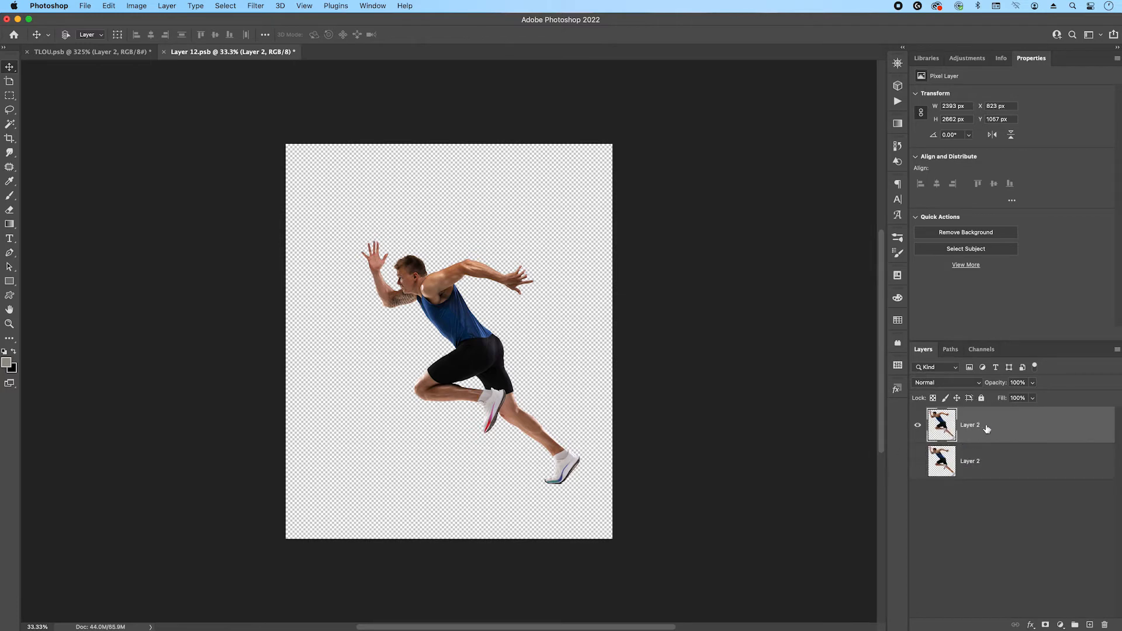
# Desaturate the duplicated runner layer, then save and close the smart object
pyautogui.click(137, 6)
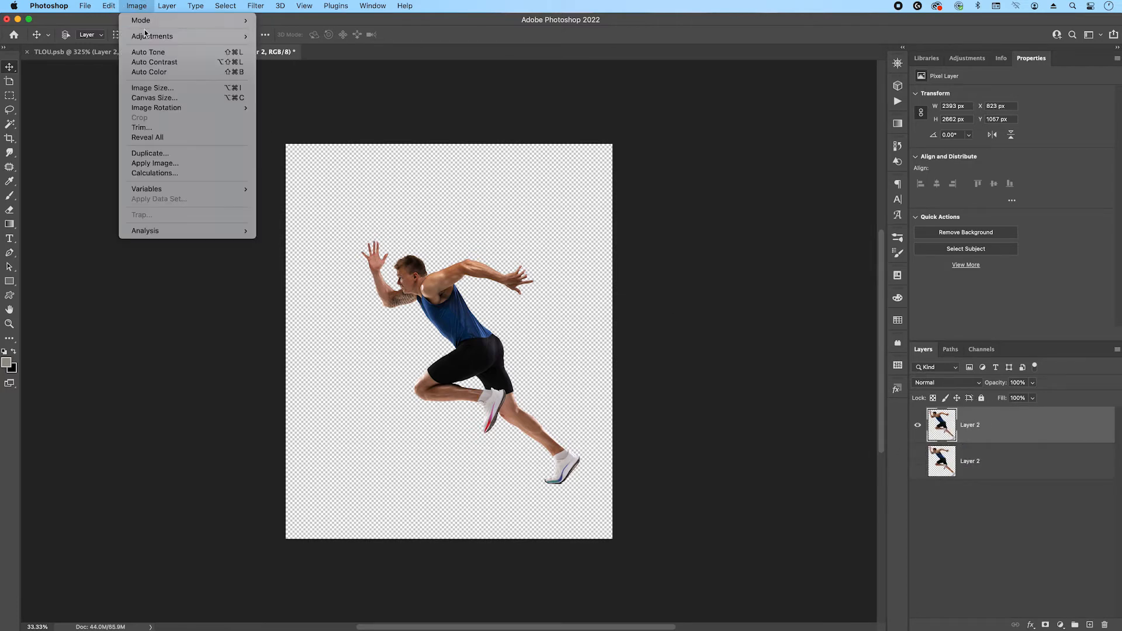
pyautogui.moveTo(177, 37)
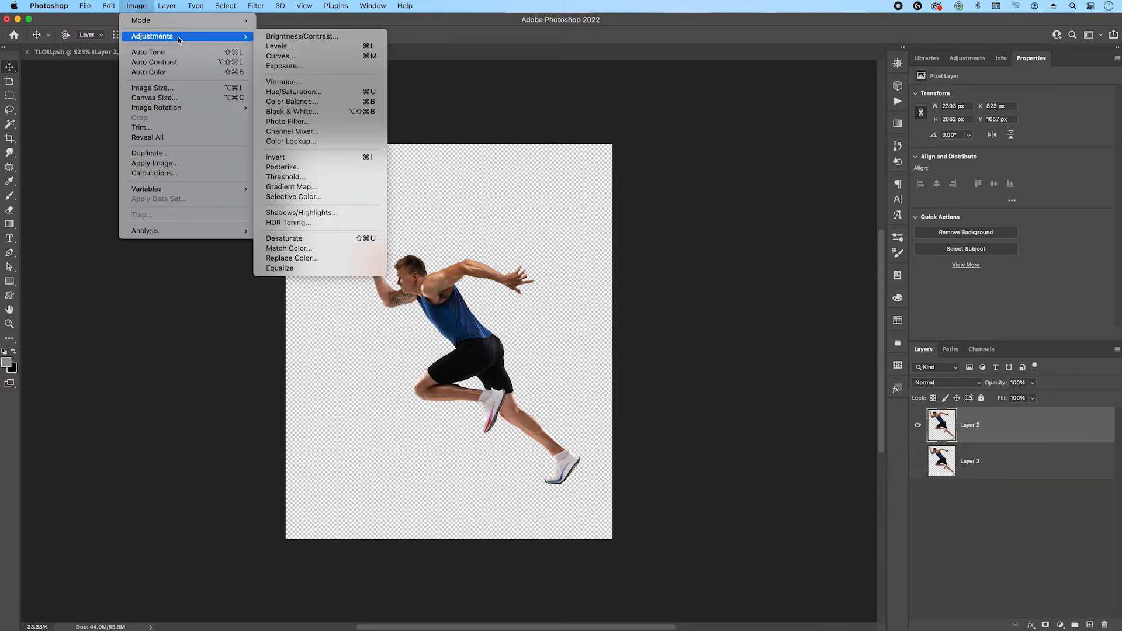
pyautogui.click(286, 239)
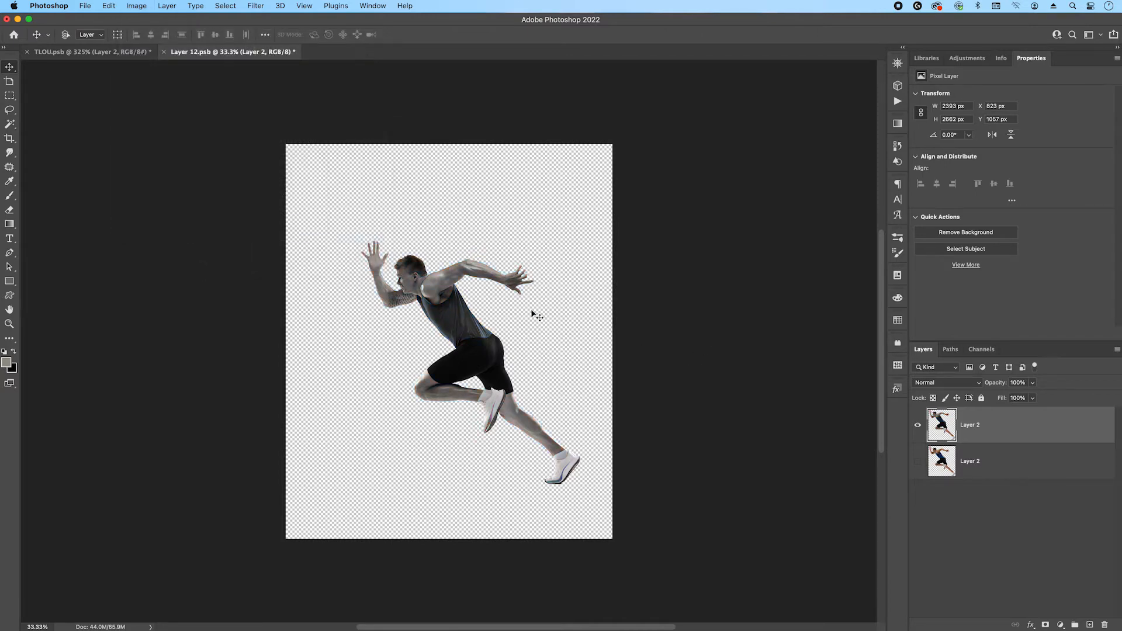
pyautogui.press('super+s')
pyautogui.click(164, 52)
# Rename the runner's smart object layer in the Work2 group as character
pyautogui.doubleClick(996, 439)
pyautogui.write('character')
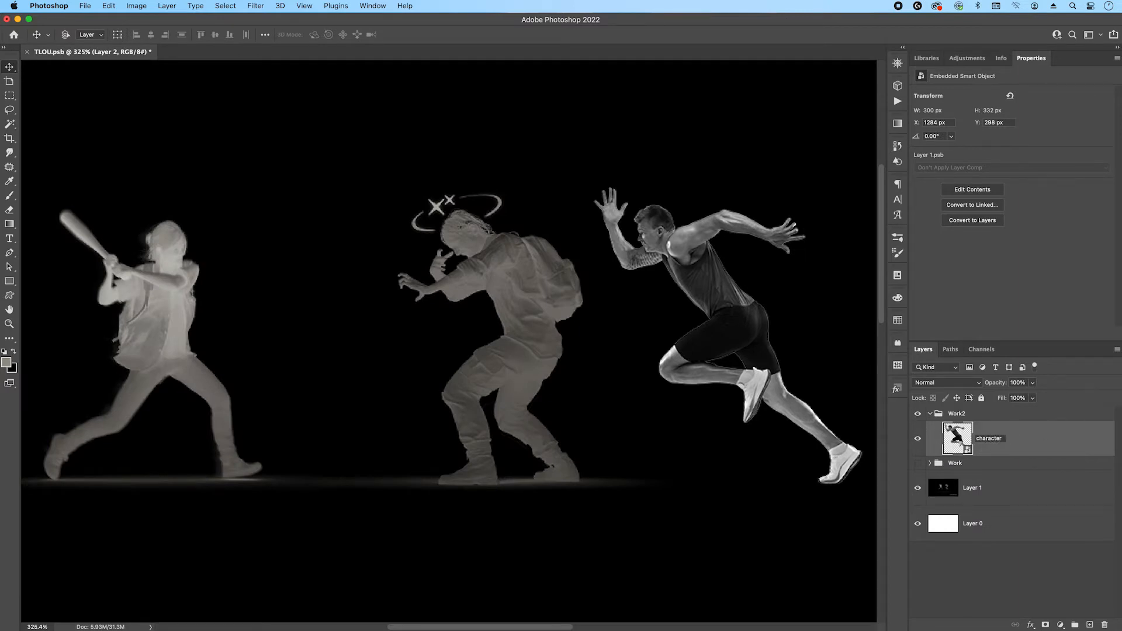
pyautogui.press('Return')
# Add a Levels adjustment clipped to the character layer, with output levels 46 and 115
pyautogui.click(1061, 625)
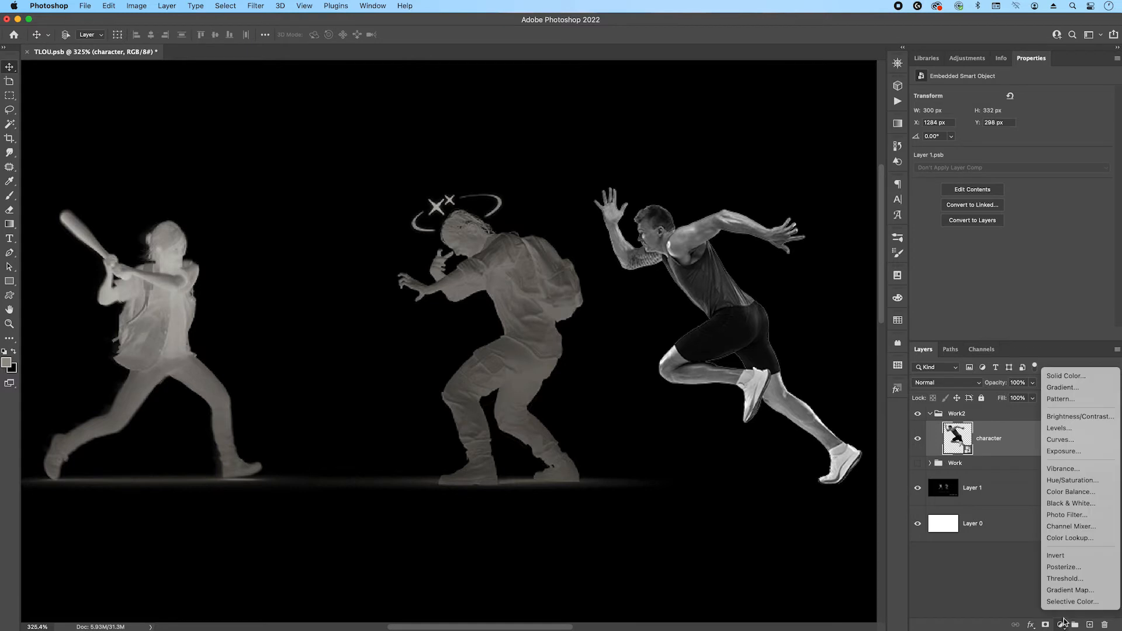
pyautogui.click(1062, 432)
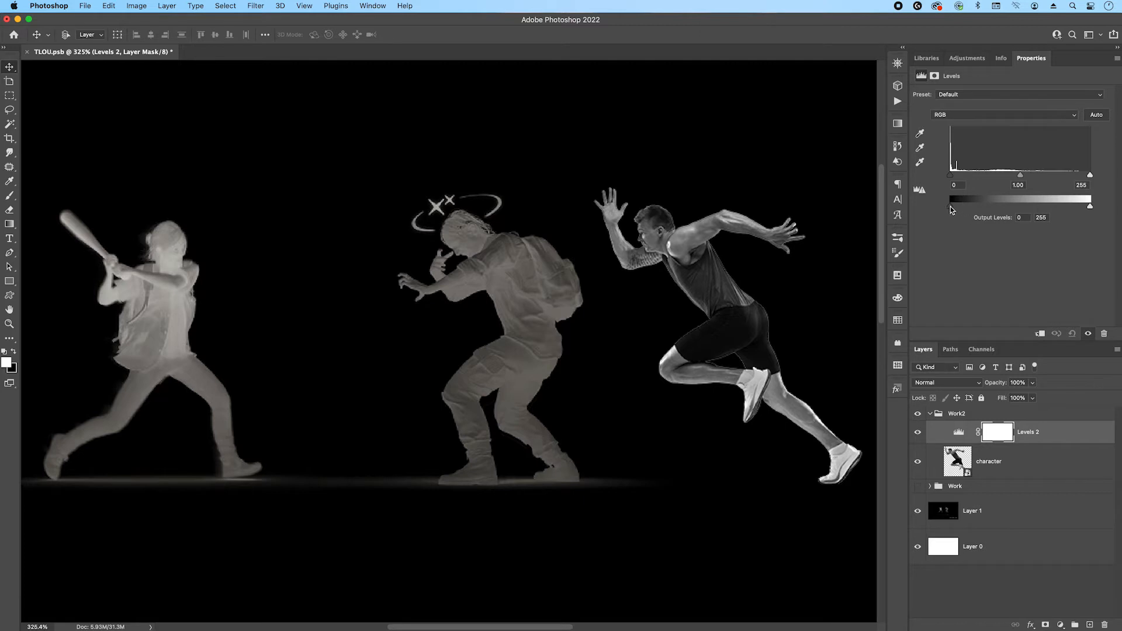
pyautogui.moveTo(950, 207); pyautogui.dragTo(967, 209)
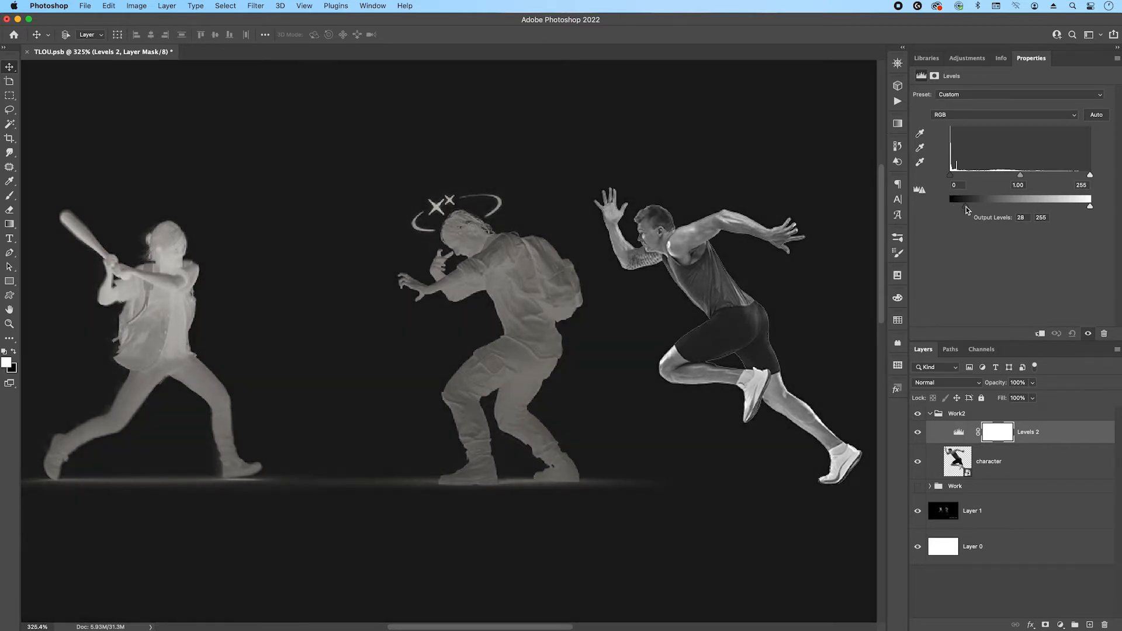
pyautogui.click(1040, 334)
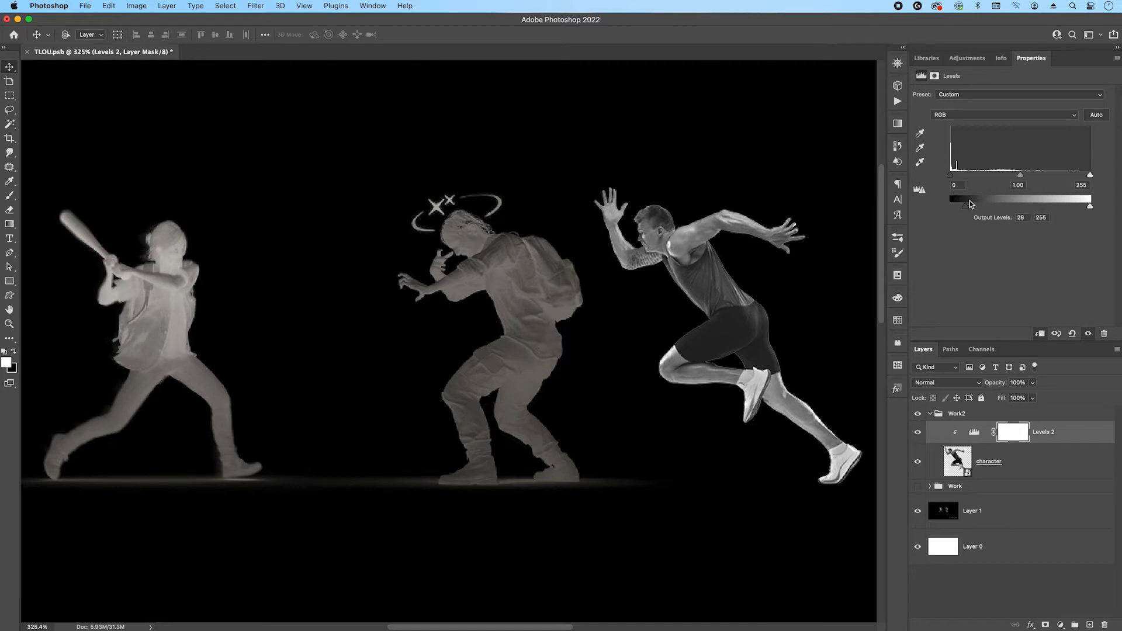
pyautogui.moveTo(967, 205); pyautogui.dragTo(968, 208)
pyautogui.moveTo(1089, 206); pyautogui.dragTo(978, 207)
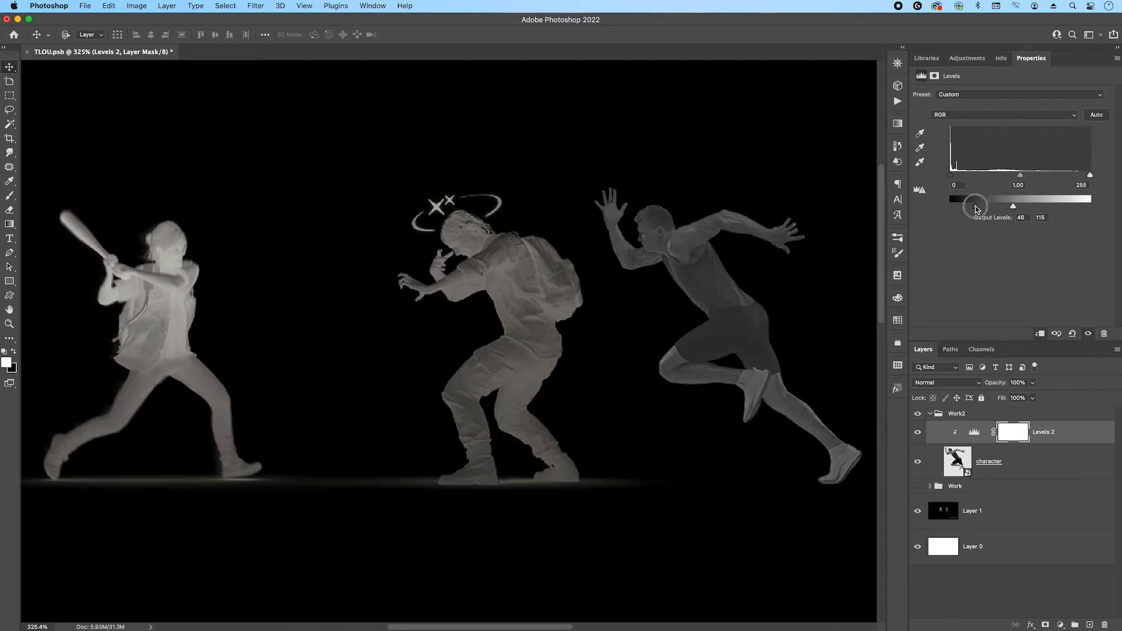
# Add a Gradient Map adjustment above the Levels layer and clip it to the character layer
pyautogui.click(1078, 432)
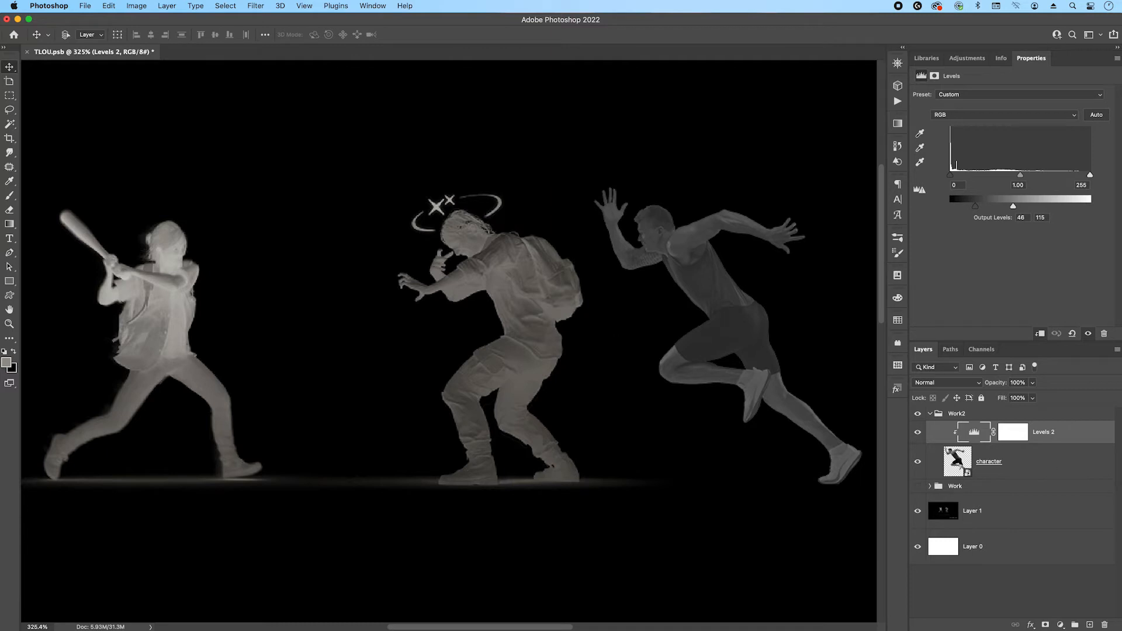
pyautogui.click(1060, 625)
pyautogui.click(1078, 597)
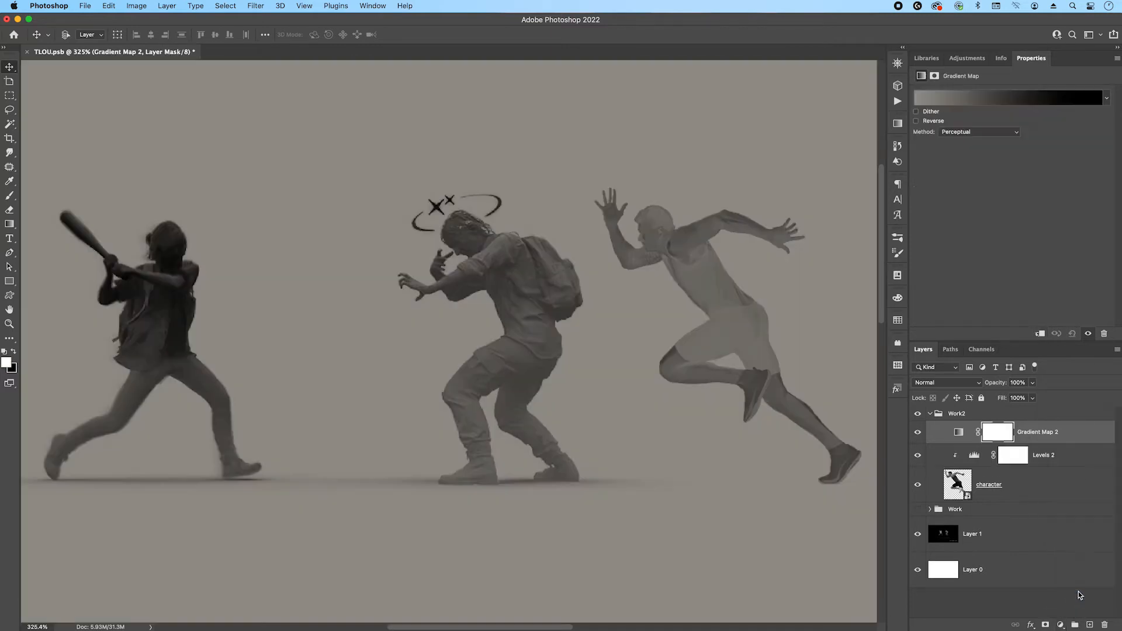
pyautogui.click(1033, 331)
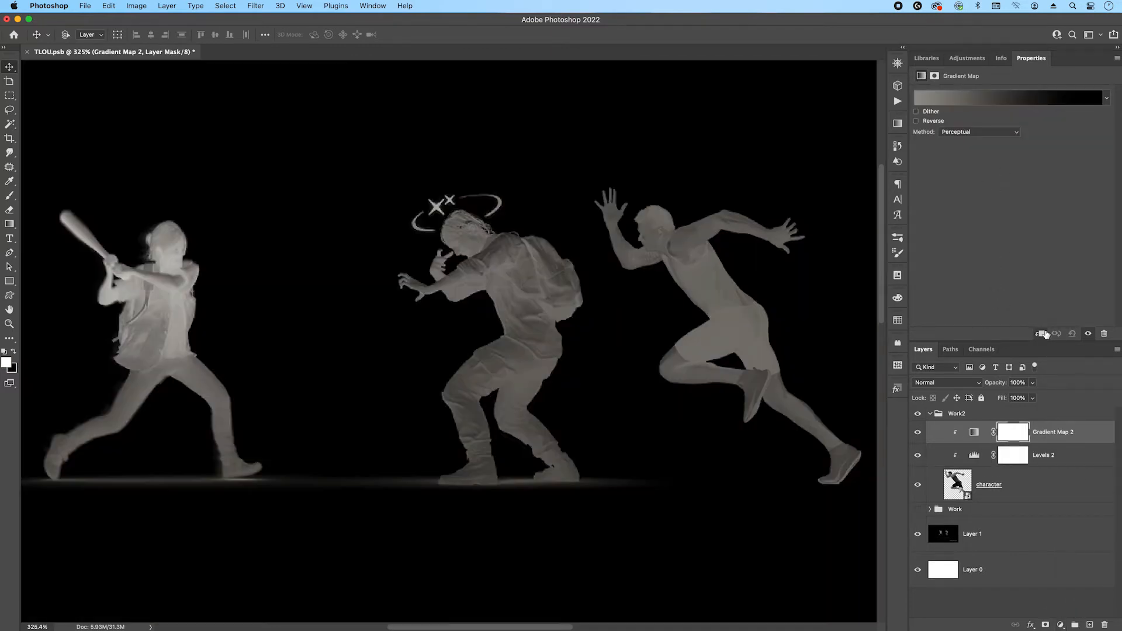
# Move the gradient map's black stop to 38% and recolor it #4c4944, sampled from the middle figure
pyautogui.click(980, 98)
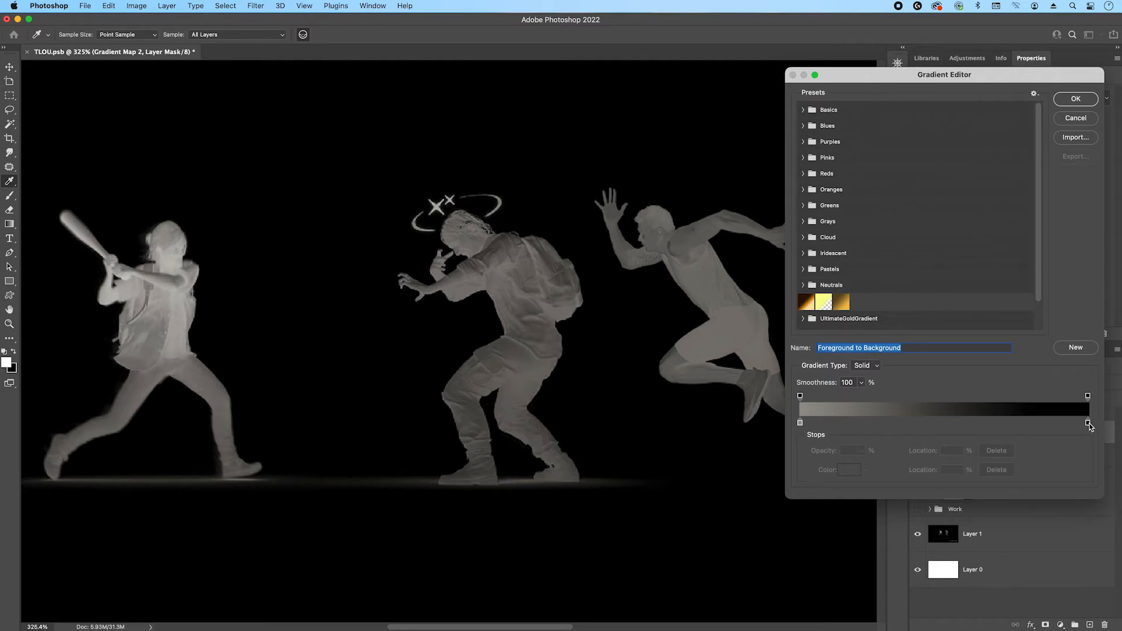
pyautogui.moveTo(1090, 427); pyautogui.dragTo(914, 429)
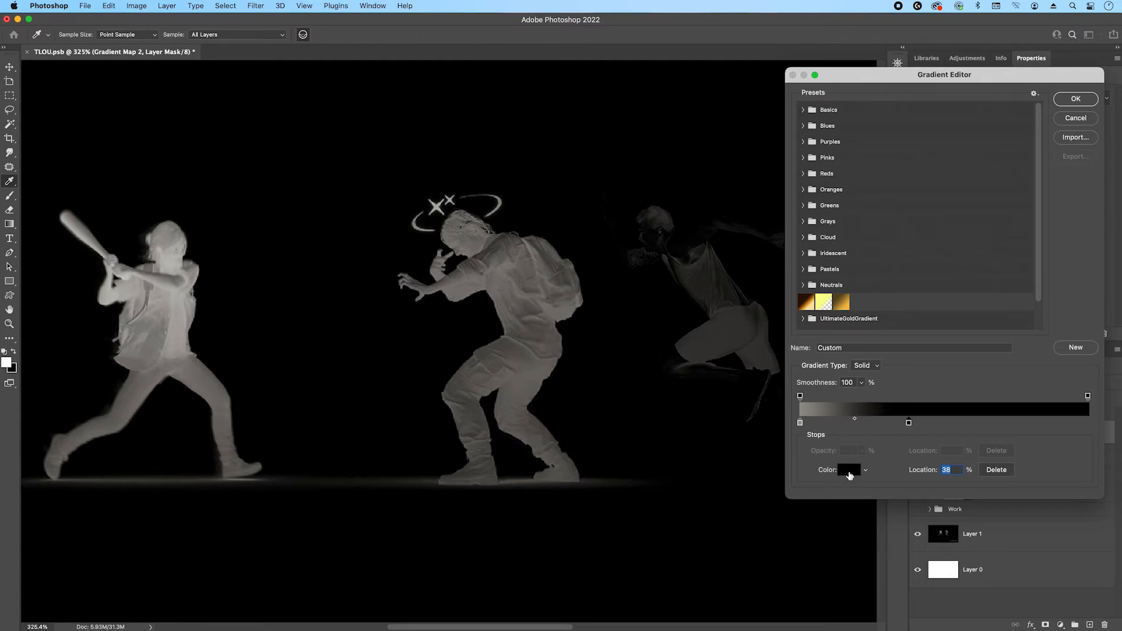
pyautogui.click(849, 470)
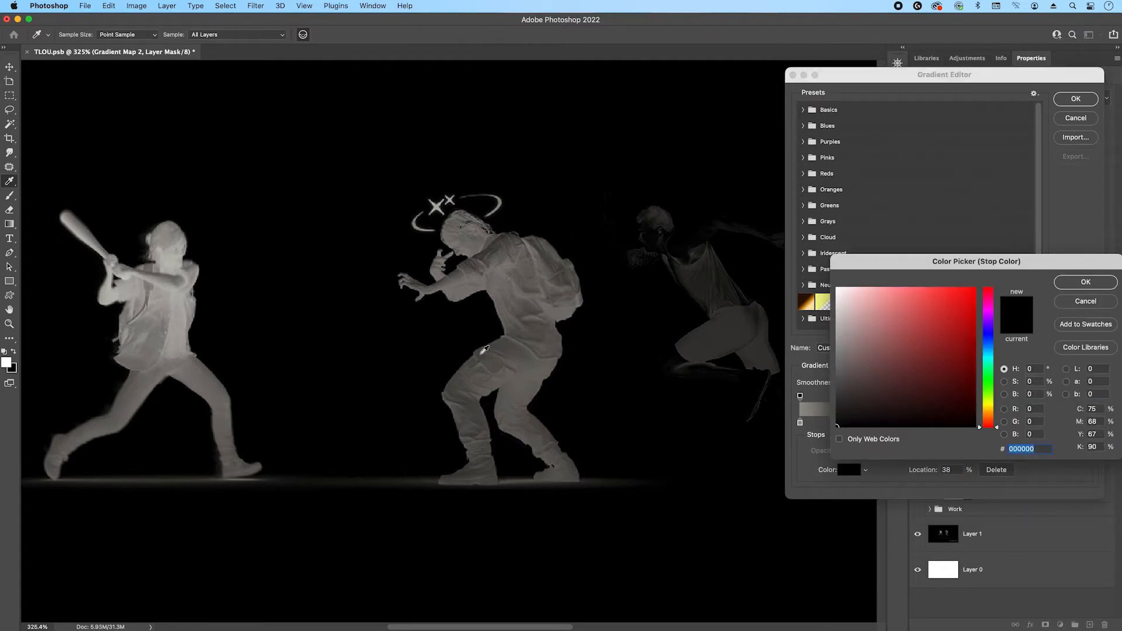
pyautogui.click(482, 351)
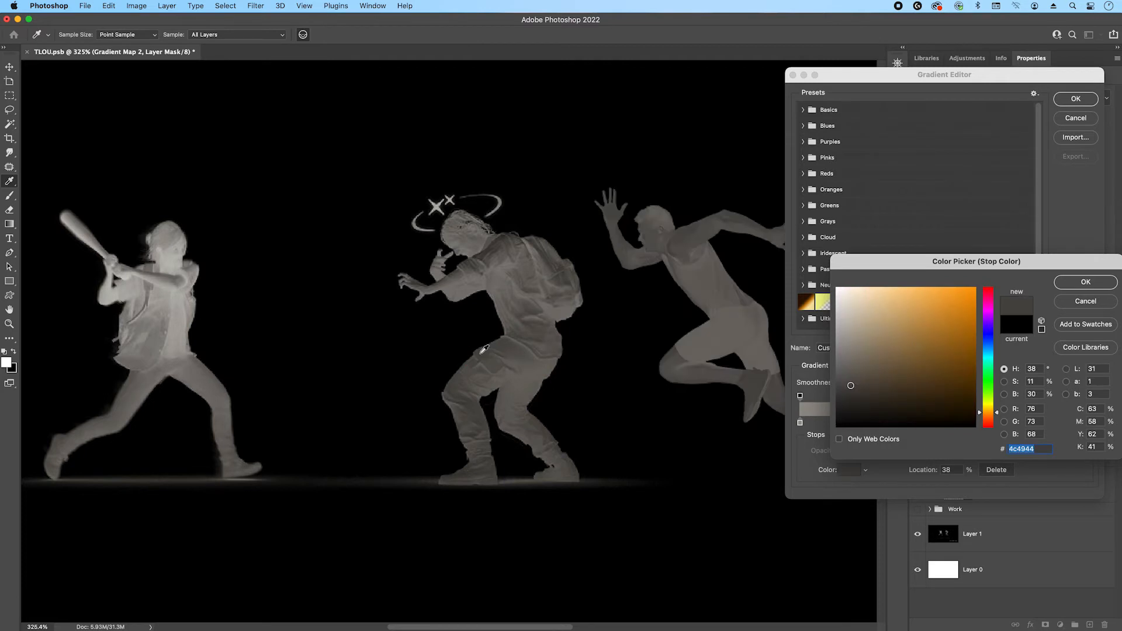
pyautogui.click(1088, 283)
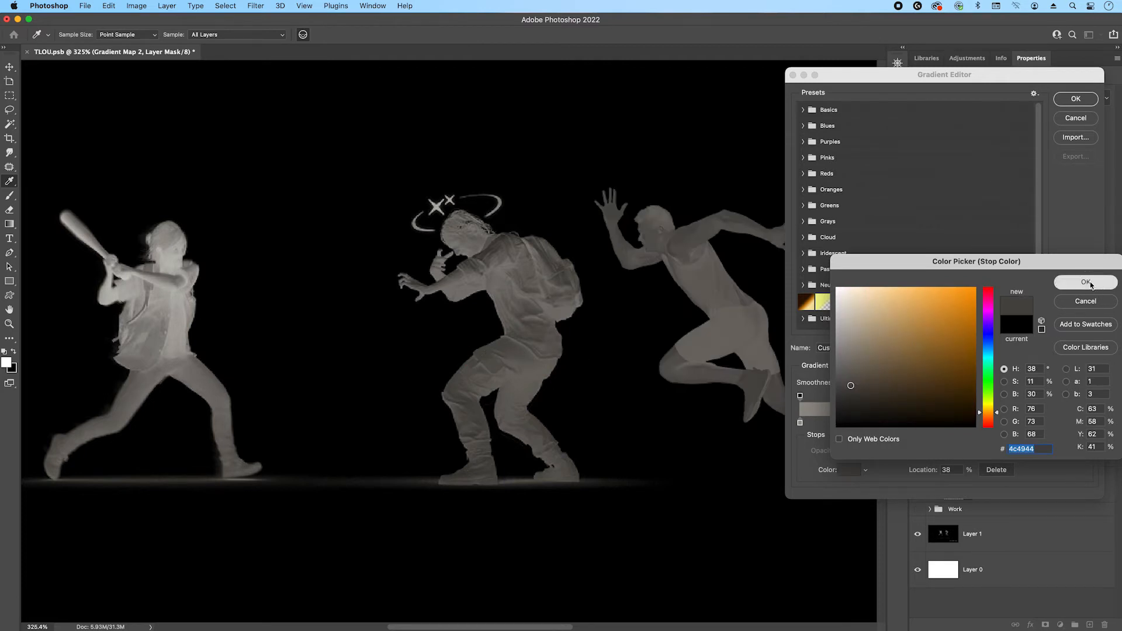
# Make the gradient's starting stop white and add a stop at 18% colored #6a6760, sampled from the middle figure
pyautogui.click(799, 423)
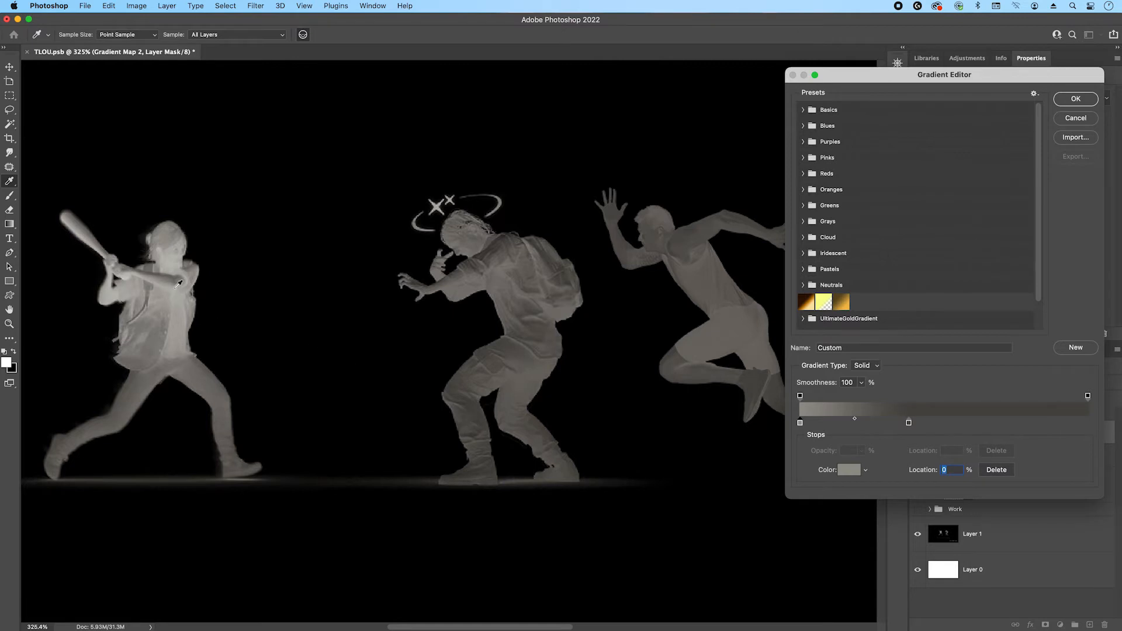
pyautogui.keyDown('alt'); pyautogui.click(174, 258); pyautogui.keyUp('alt')
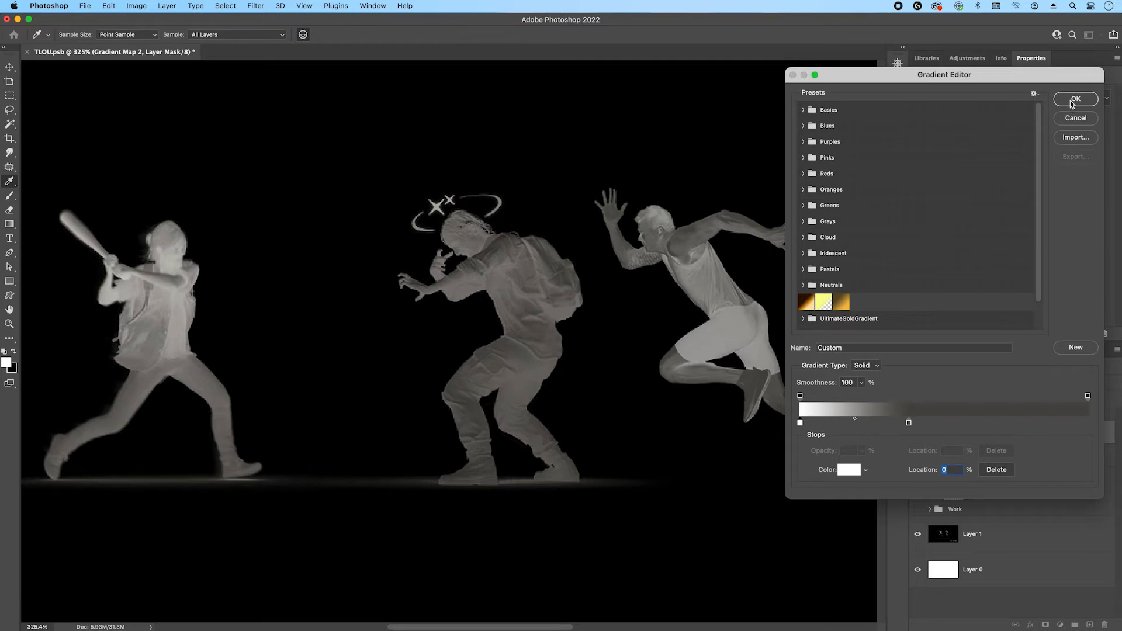
pyautogui.click(851, 423)
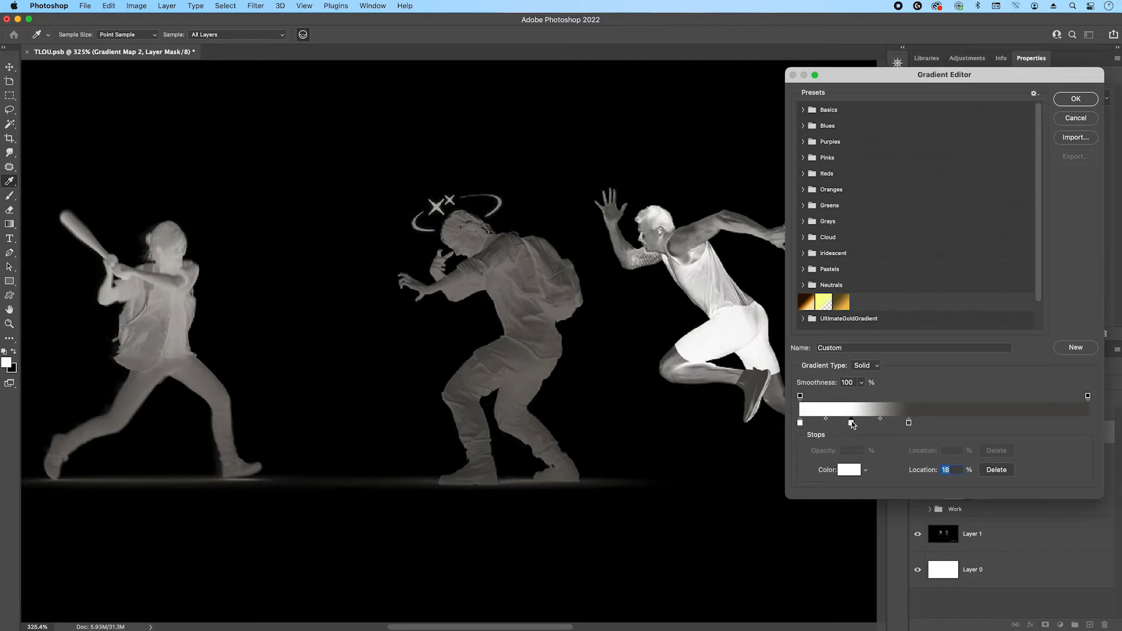
pyautogui.click(848, 470)
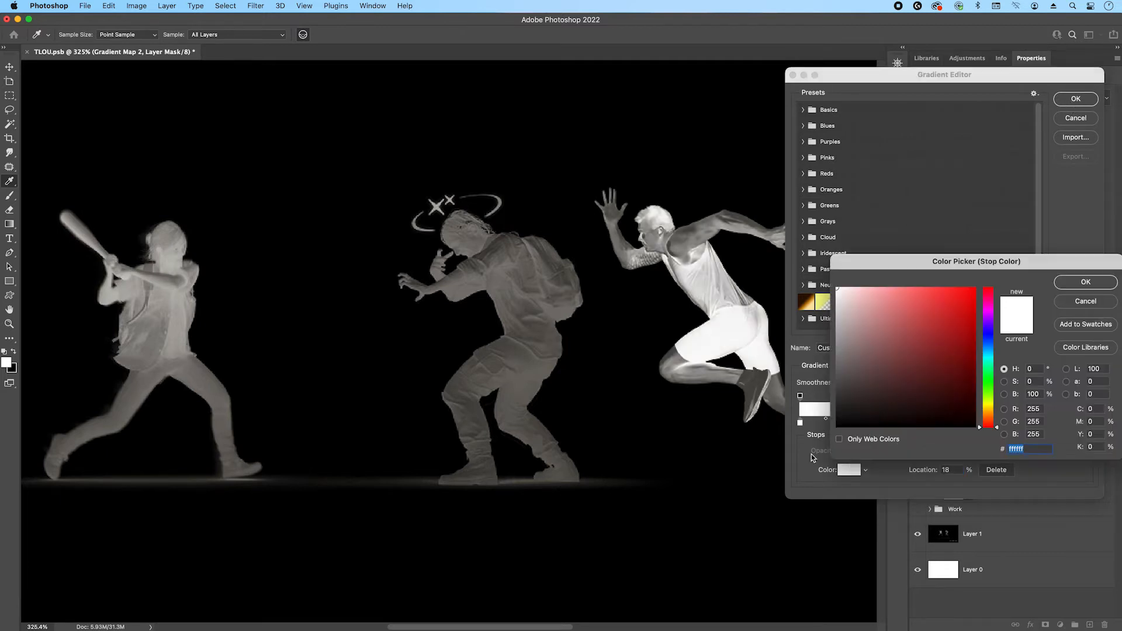
pyautogui.click(513, 382)
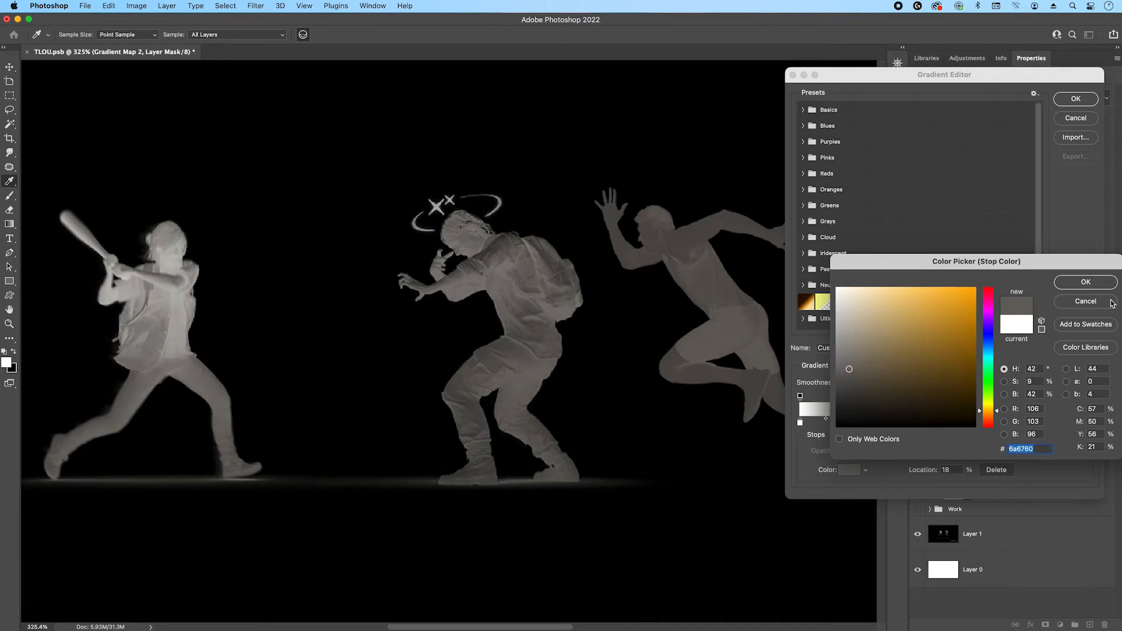
pyautogui.click(1097, 285)
# Move the gradient's #6a6760 stop to 20% and the white stop just before it, and apply the gradient
pyautogui.moveTo(800, 423); pyautogui.dragTo(857, 429)
pyautogui.click(851, 426)
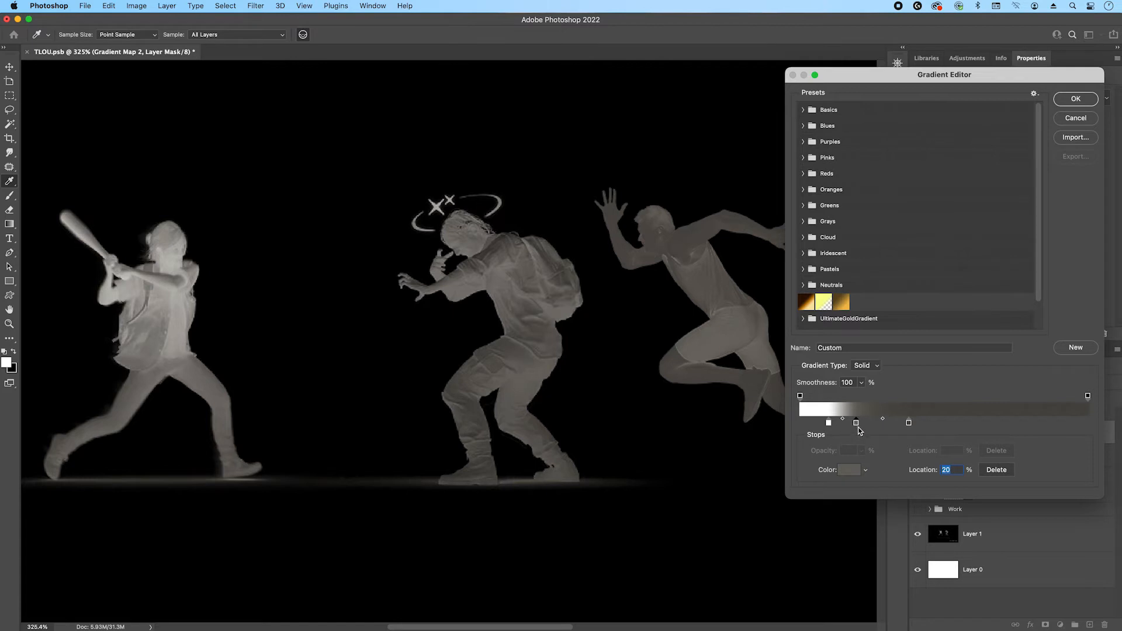
pyautogui.moveTo(828, 424); pyautogui.dragTo(838, 427)
pyautogui.click(1074, 100)
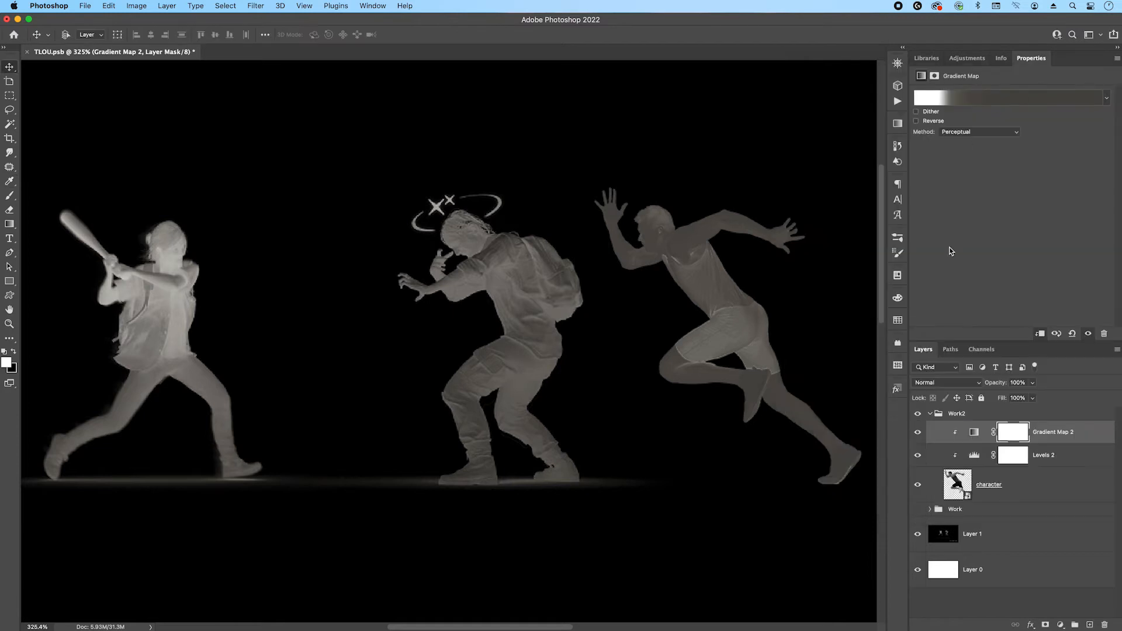
# Add an empty layer clipped above the Gradient Map and set up the Brush tool with a white foreground color
pyautogui.click(1089, 624)
pyautogui.keyDown('alt'); pyautogui.click(961, 454); pyautogui.keyUp('alt')
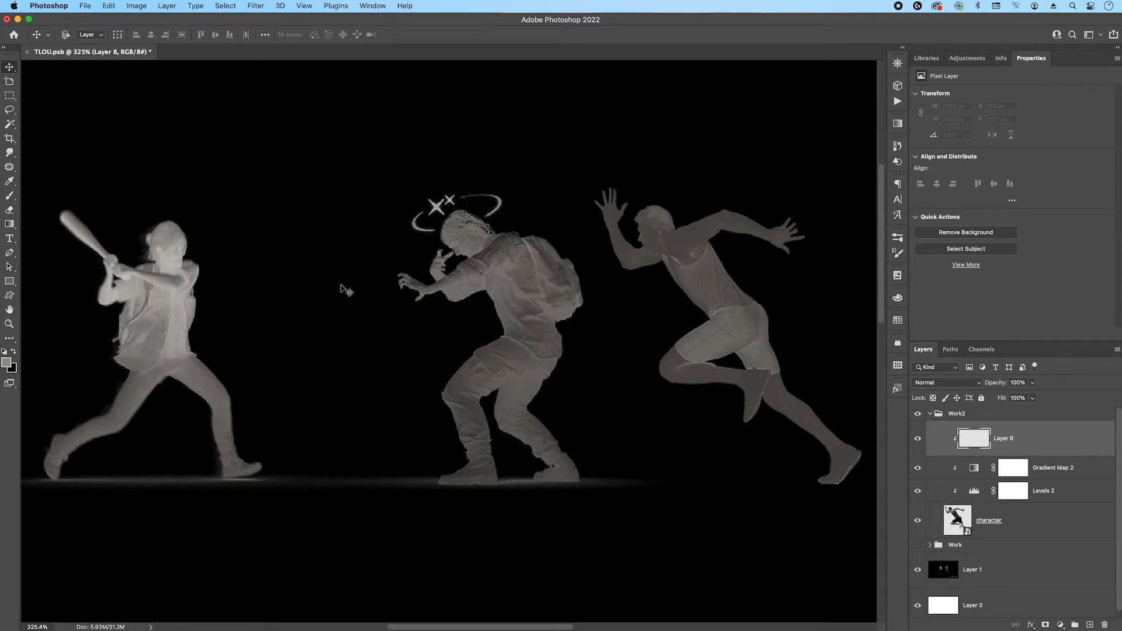
pyautogui.click(9, 182)
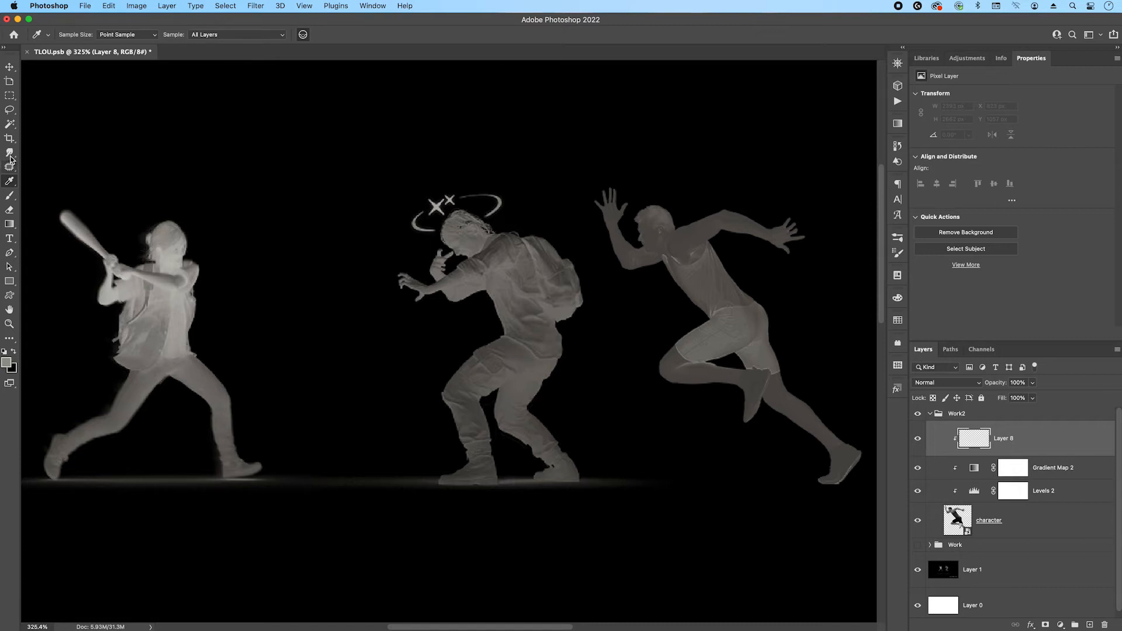
pyautogui.click(9, 196)
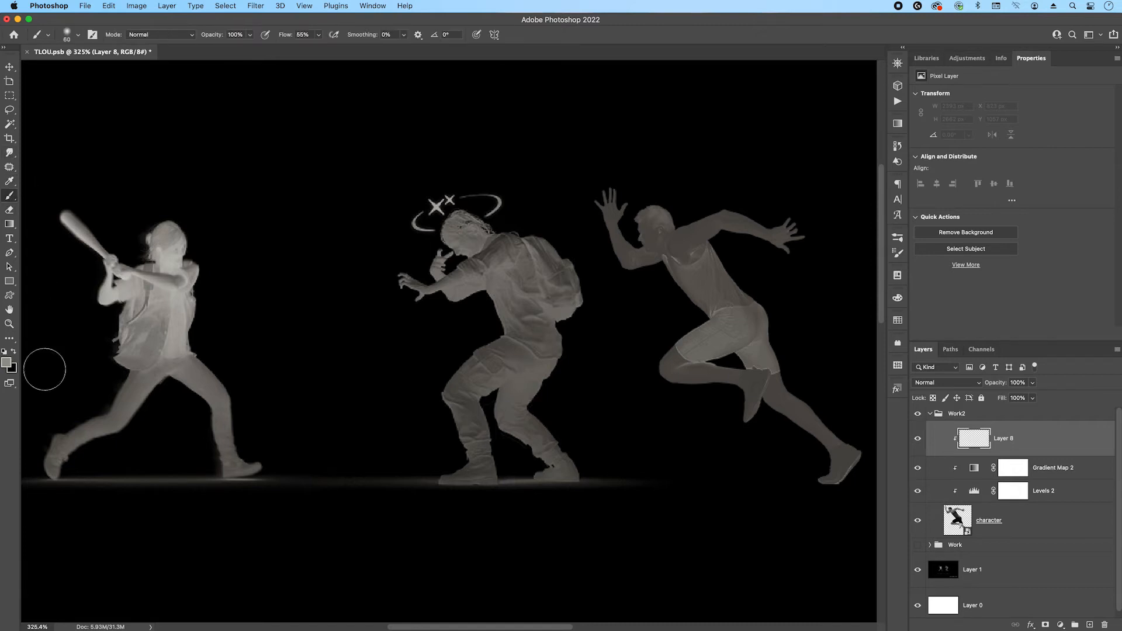
pyautogui.click(13, 352)
pyautogui.click(14, 352)
pyautogui.click(7, 362)
pyautogui.click(1101, 281)
# Draw a freehand lasso selection around the runner's head, near shoulder and trailing arm
pyautogui.scroll(1, 668, 226)
pyautogui.scroll(2, 702, 223)
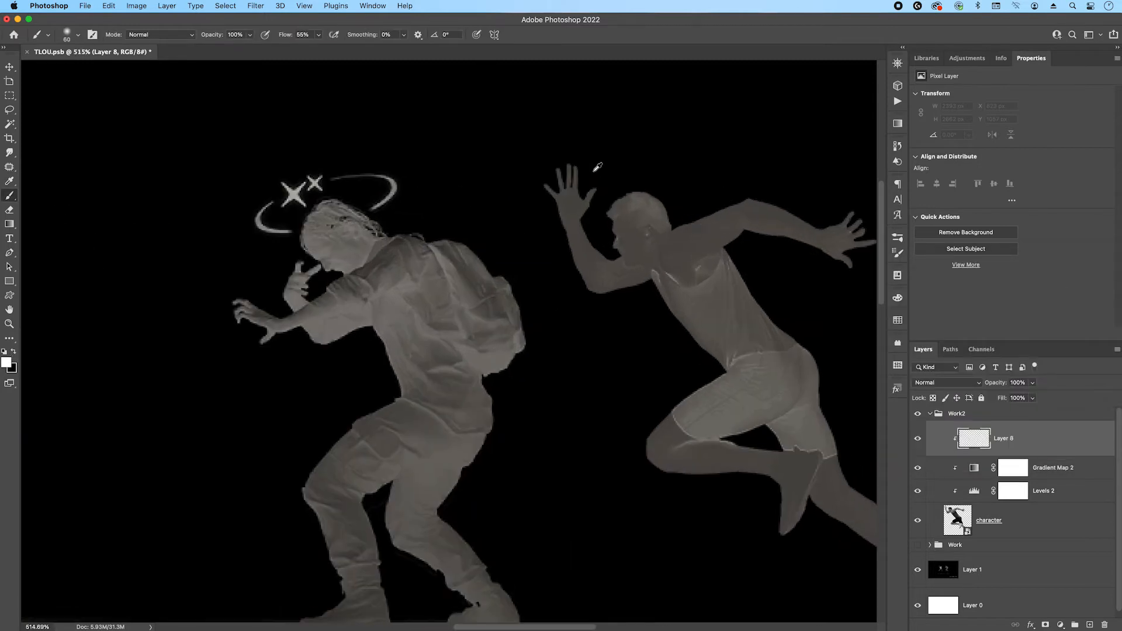
pyautogui.click(9, 111)
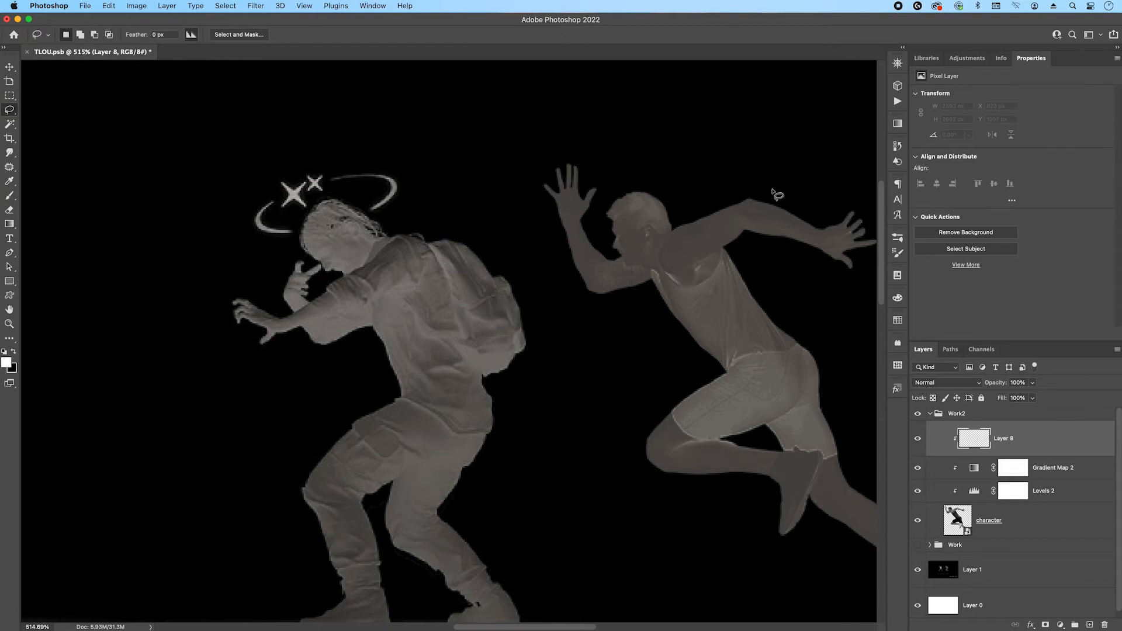
pyautogui.scroll(3, 738, 195)
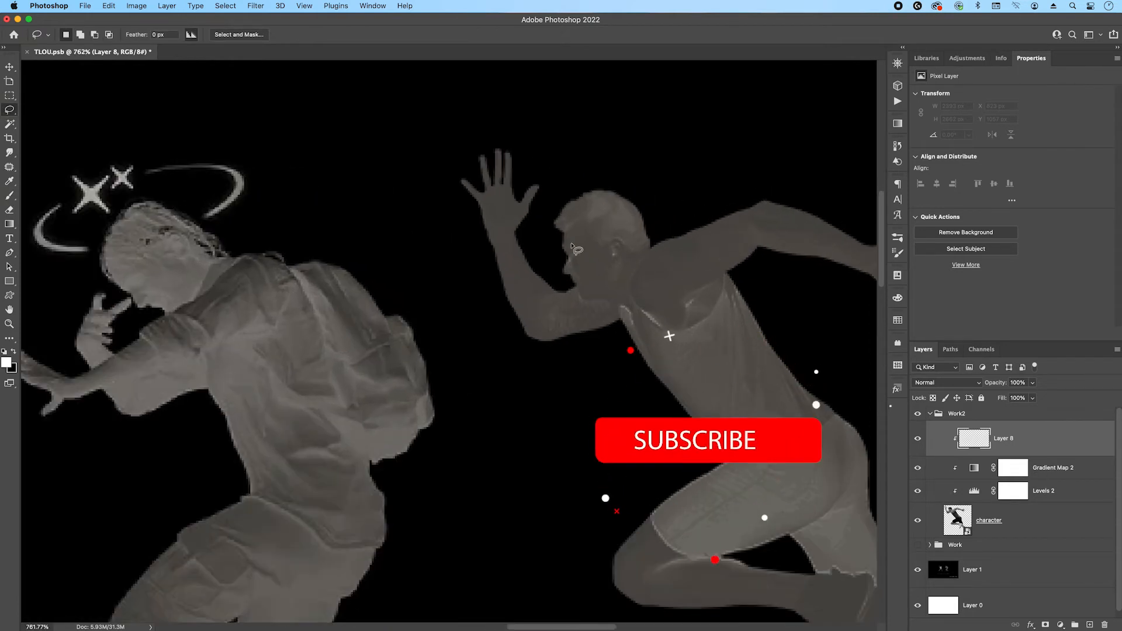
pyautogui.moveTo(555, 187)
pyautogui.mouseDown()
pyautogui.moveTo(554, 267)
pyautogui.moveTo(582, 299)
pyautogui.moveTo(633, 317)
pyautogui.mouseUp()
pyautogui.moveTo(659, 328); pyautogui.dragTo(685, 332)
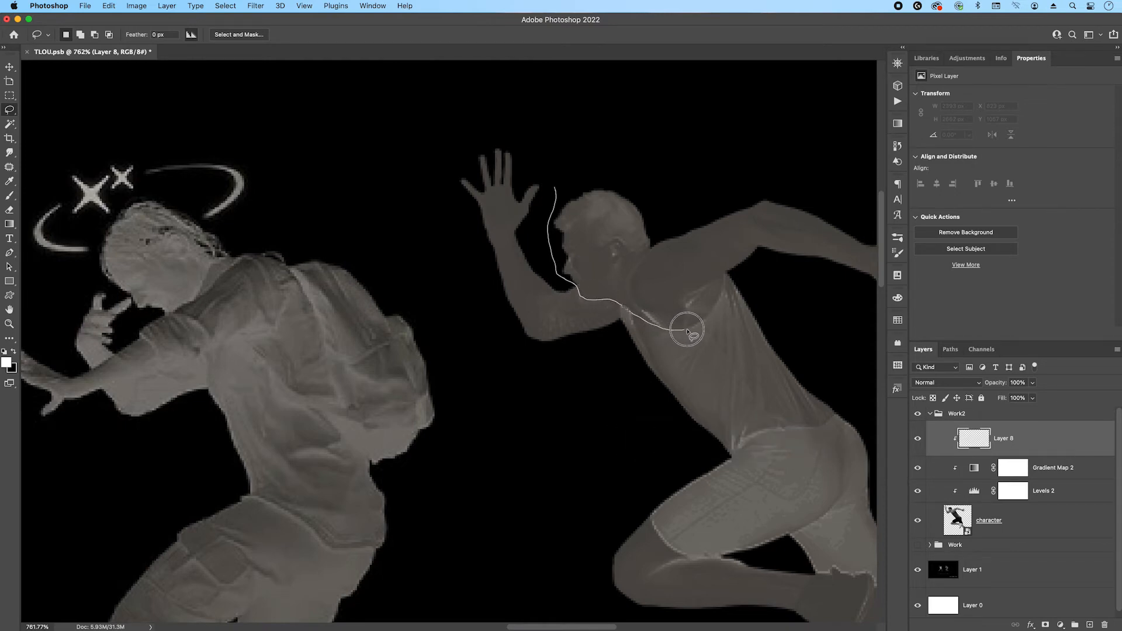
pyautogui.moveTo(726, 280)
pyautogui.mouseDown()
pyautogui.moveTo(839, 283)
pyautogui.moveTo(965, 260)
pyautogui.moveTo(638, 92)
pyautogui.moveTo(556, 185)
pyautogui.mouseUp()
pyautogui.moveTo(810, 190); pyautogui.dragTo(604, 170)
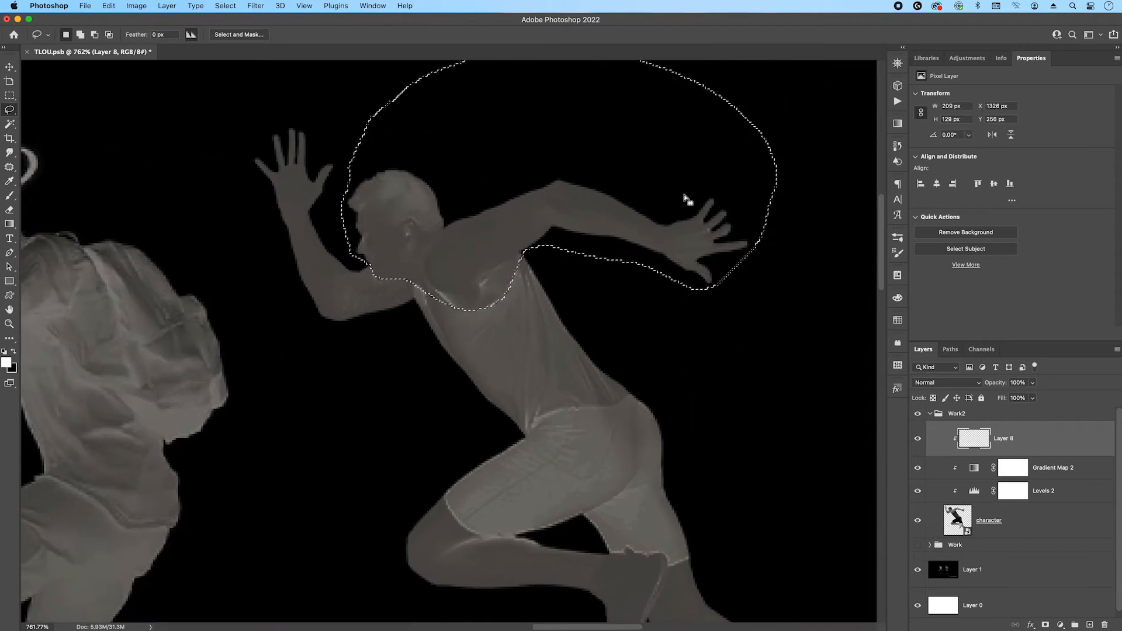
# Brush white highlights over the face, shoulder and trailing arm inside the selection, and deselect
pyautogui.press('b')
pyautogui.moveTo(363, 257)
pyautogui.mouseDown()
pyautogui.moveTo(345, 281)
pyautogui.moveTo(420, 301)
pyautogui.moveTo(419, 327)
pyautogui.moveTo(467, 228)
pyautogui.moveTo(457, 201)
pyautogui.moveTo(503, 167)
pyautogui.moveTo(493, 150)
pyautogui.moveTo(473, 177)
pyautogui.moveTo(593, 126)
pyautogui.moveTo(583, 134)
pyautogui.moveTo(665, 168)
pyautogui.moveTo(734, 166)
pyautogui.moveTo(748, 189)
pyautogui.moveTo(760, 288)
pyautogui.moveTo(732, 304)
pyautogui.moveTo(558, 288)
pyautogui.mouseUp()
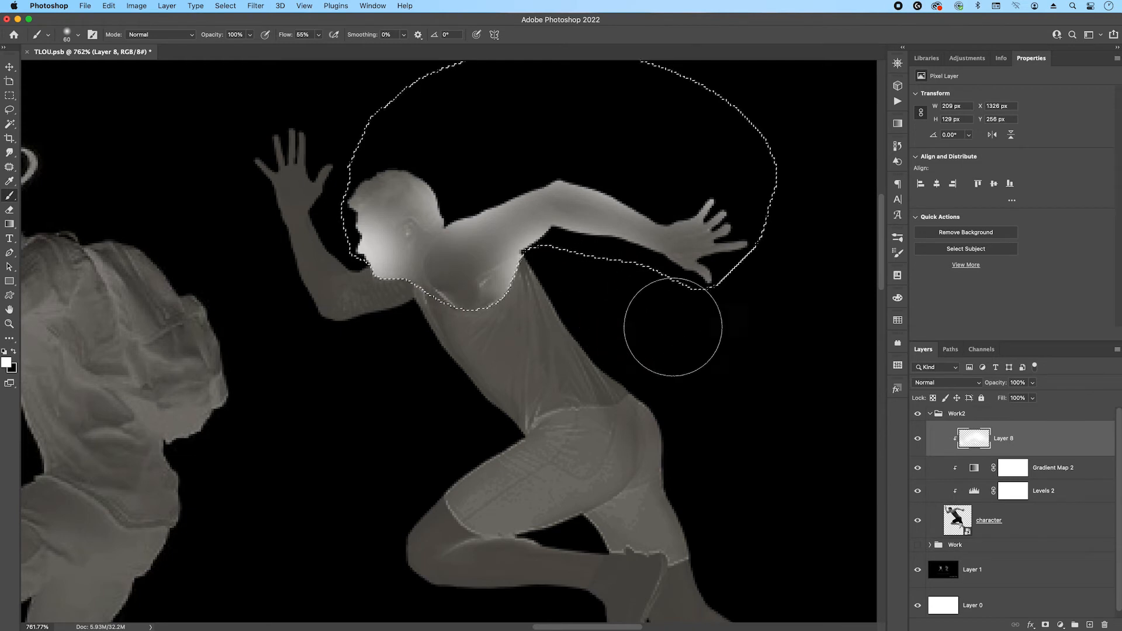
pyautogui.press('super+d')
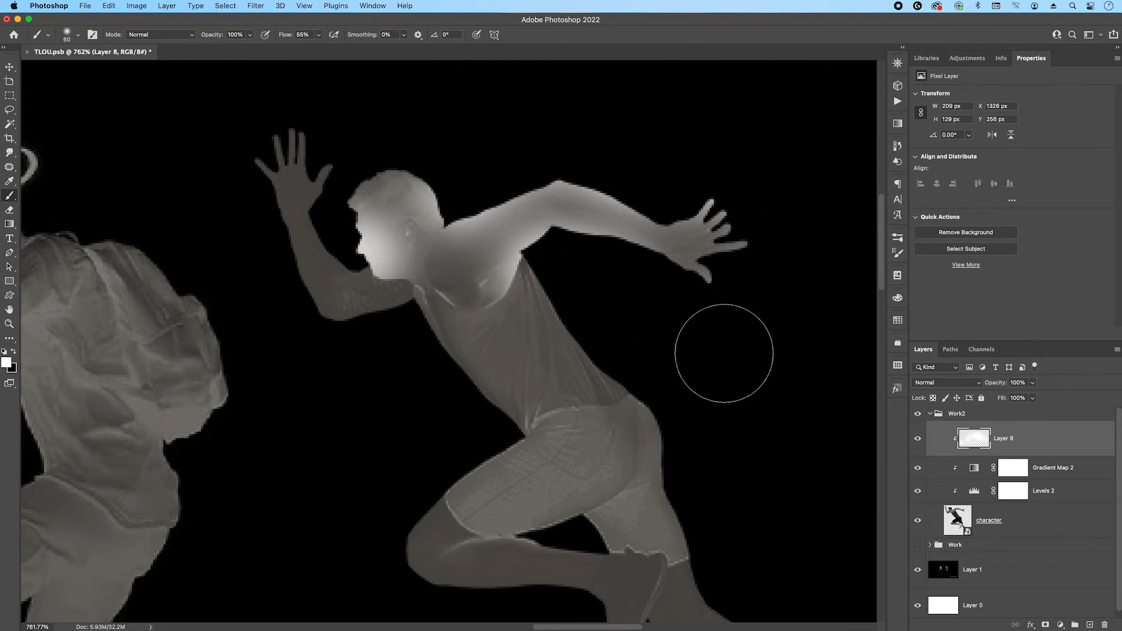
# Blend the highlight layer with its underlying layer by splitting the Blend If shadow slider to 48 / 126
pyautogui.doubleClick(1071, 434)
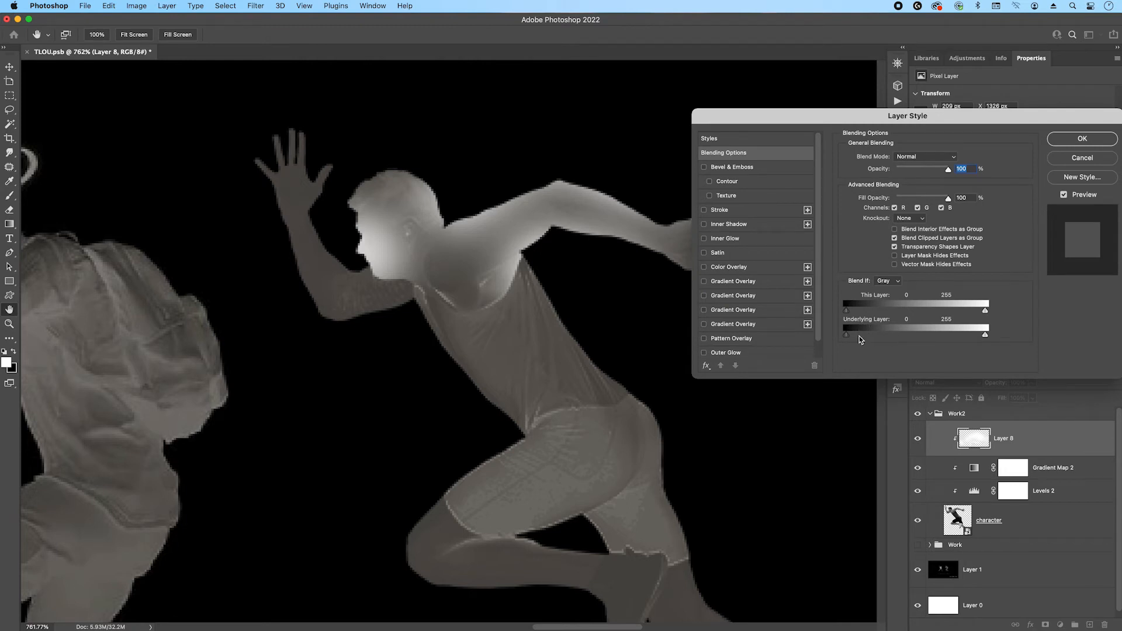
pyautogui.moveTo(848, 339); pyautogui.dragTo(892, 340)
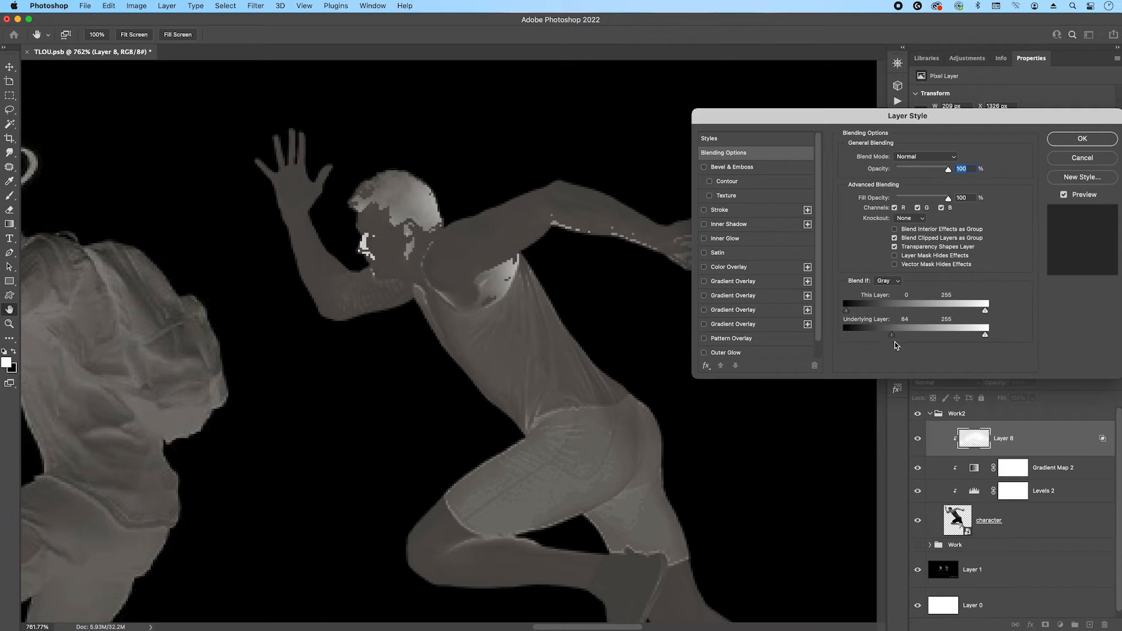
pyautogui.moveTo(892, 339); pyautogui.dragTo(832, 341)
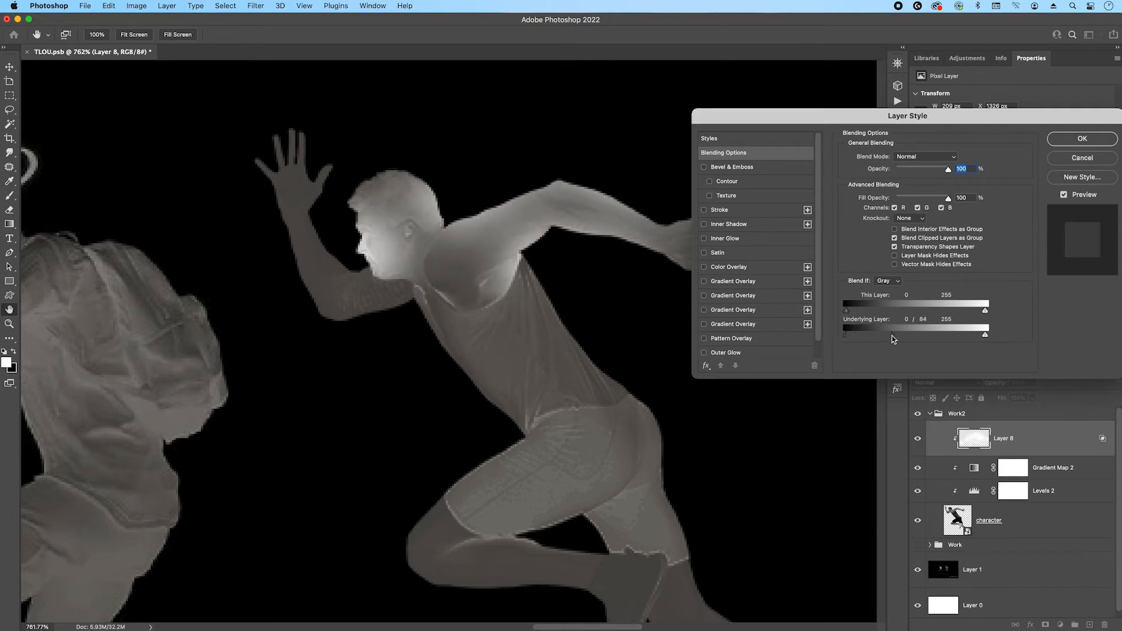
pyautogui.moveTo(895, 339); pyautogui.dragTo(930, 336)
pyautogui.moveTo(844, 339); pyautogui.dragTo(873, 339)
pyautogui.keyDown('alt'); pyautogui.click(487, 204); pyautogui.keyUp('alt')
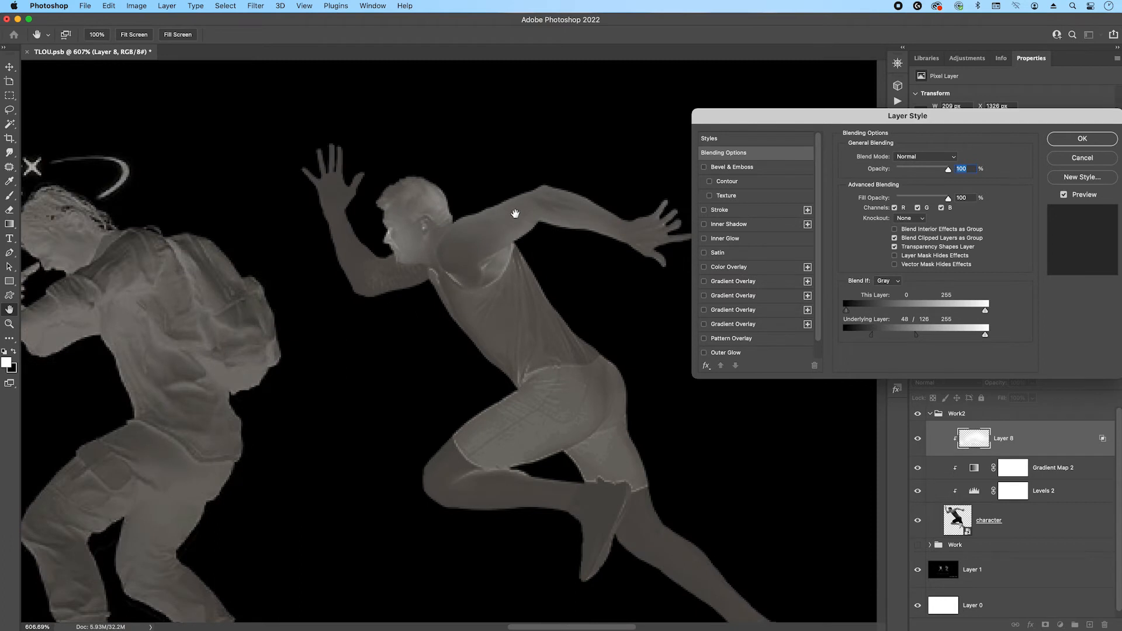
pyautogui.click(1081, 138)
# Paint soft white highlights over the runner's raised front hand and trailing hand
pyautogui.press('b')
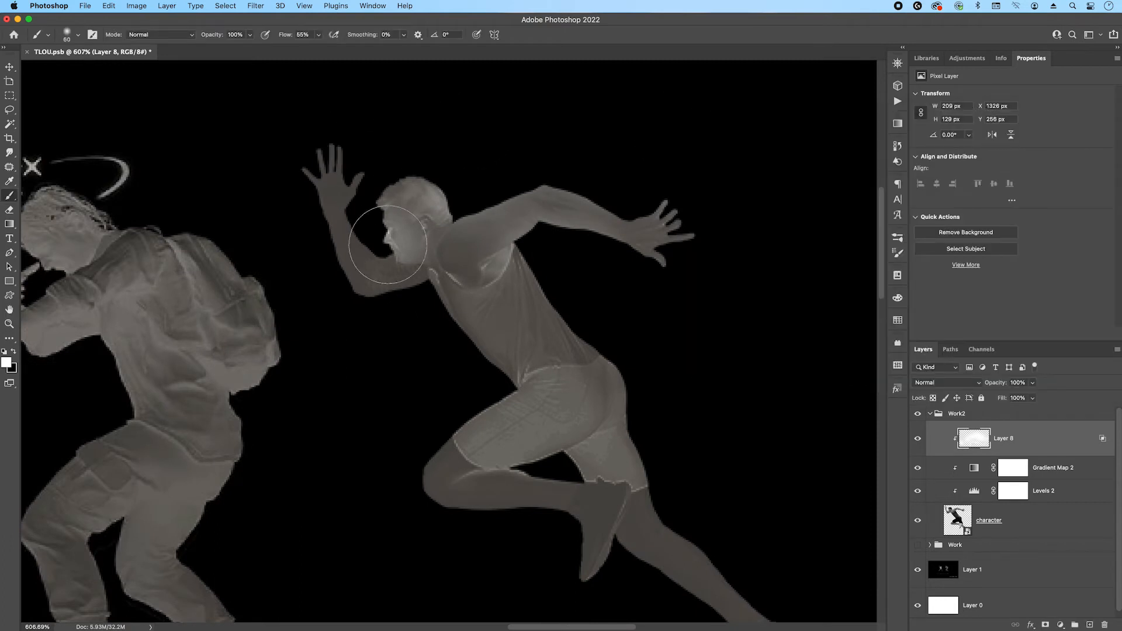
pyautogui.press('[')
pyautogui.press('[')
pyautogui.press('[')
pyautogui.press('[')
pyautogui.moveTo(288, 150)
pyautogui.mouseDown()
pyautogui.moveTo(318, 232)
pyautogui.moveTo(321, 201)
pyautogui.mouseUp()
pyautogui.press(']')
pyautogui.press(']')
pyautogui.press(']')
pyautogui.press(']')
pyautogui.moveTo(324, 162)
pyautogui.mouseDown()
pyautogui.moveTo(318, 181)
pyautogui.moveTo(328, 183)
pyautogui.mouseUp()
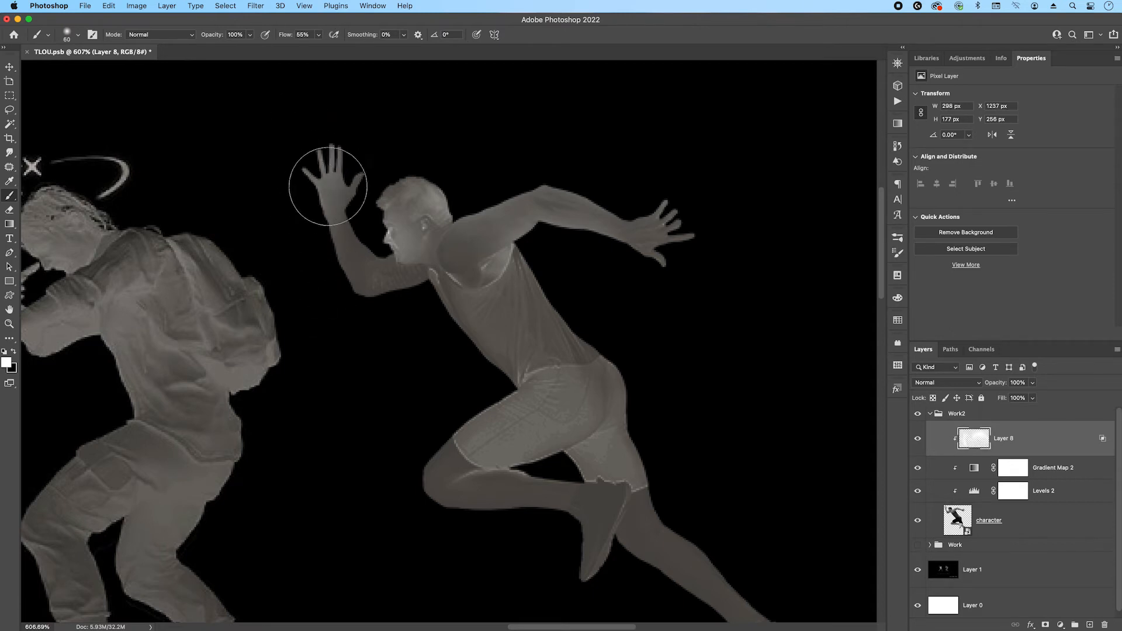
pyautogui.moveTo(636, 160); pyautogui.dragTo(679, 195)
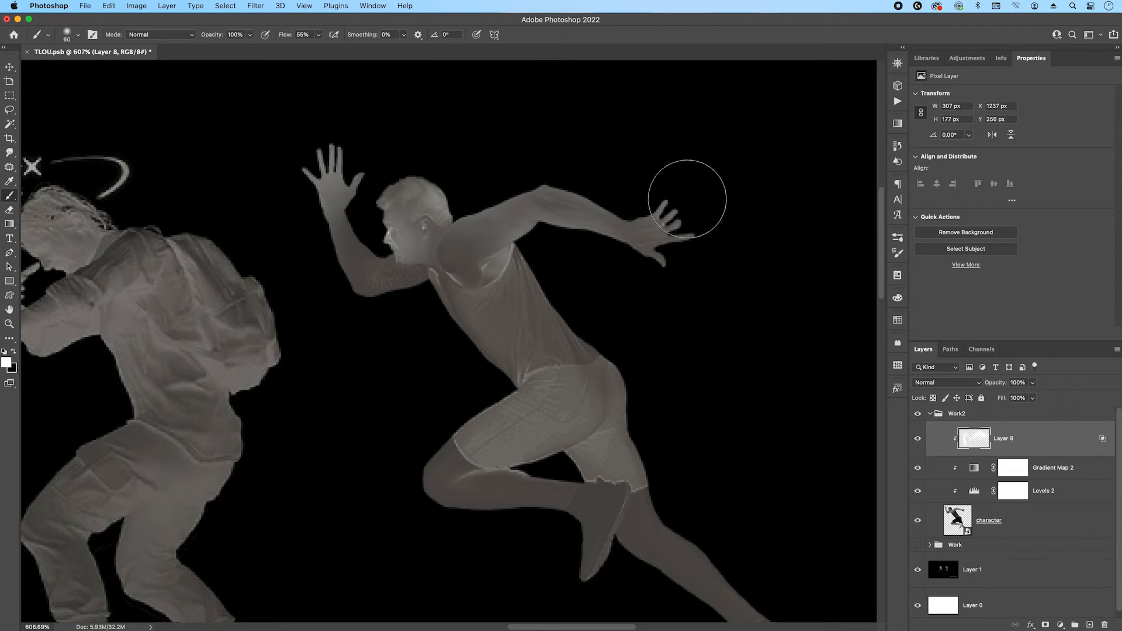
# Paint white highlights along the runner's bent thigh and knee, the raised foot, and the rear leg and shoe
pyautogui.moveTo(426, 395)
pyautogui.mouseDown()
pyautogui.moveTo(474, 435)
pyautogui.moveTo(467, 411)
pyautogui.moveTo(405, 452)
pyautogui.moveTo(395, 476)
pyautogui.moveTo(443, 542)
pyautogui.moveTo(524, 557)
pyautogui.moveTo(556, 533)
pyautogui.mouseUp()
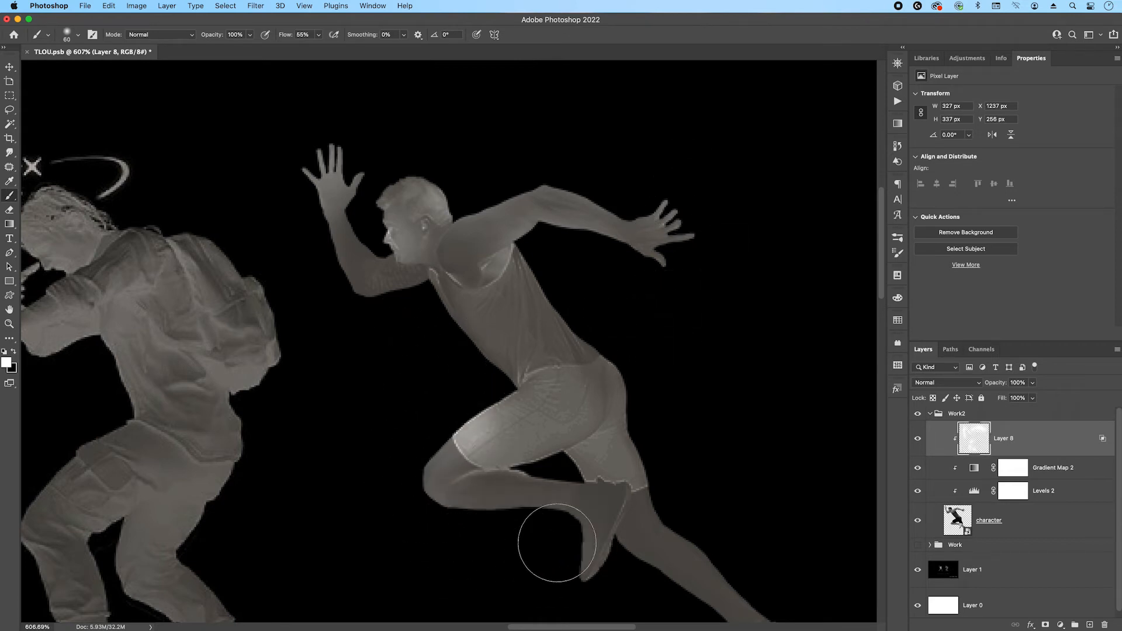
pyautogui.moveTo(737, 494); pyautogui.dragTo(637, 310)
pyautogui.moveTo(560, 417); pyautogui.dragTo(609, 469)
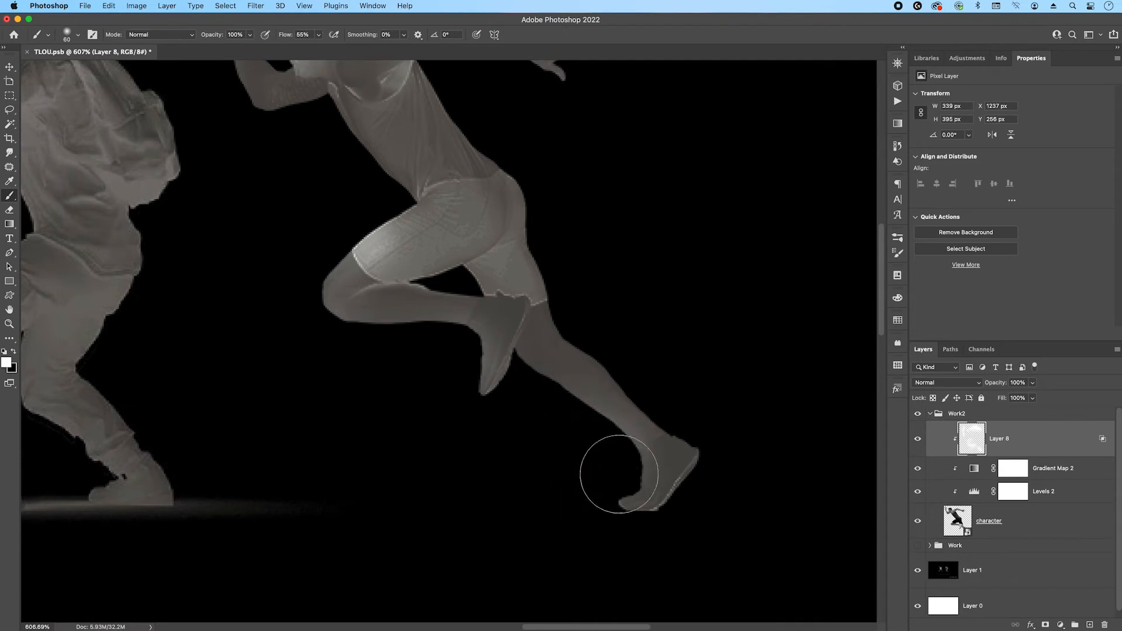
pyautogui.moveTo(710, 423); pyautogui.dragTo(596, 306)
pyautogui.scroll(5, 699, 350)
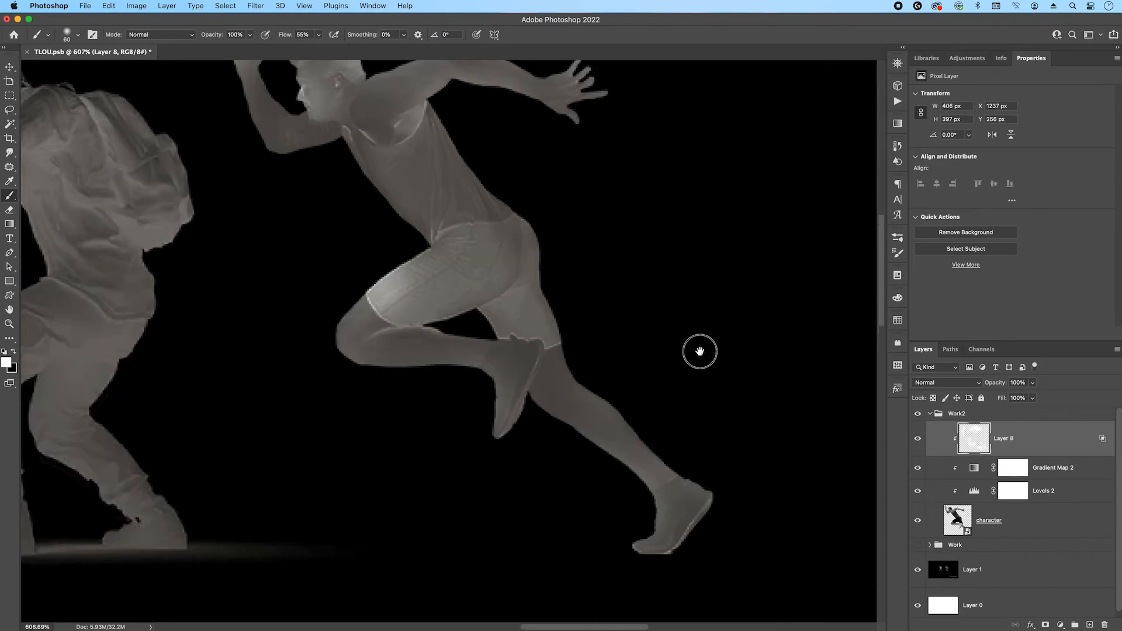
# Reduce the brush to size 50 at 33% opacity and paint subtle white highlights on the shorts and torso
pyautogui.press('[')
pyautogui.moveTo(514, 351)
pyautogui.mouseDown()
pyautogui.moveTo(496, 356)
pyautogui.moveTo(505, 355)
pyautogui.mouseUp()
pyautogui.click(250, 35)
pyautogui.moveTo(255, 48); pyautogui.dragTo(215, 48)
pyautogui.moveTo(515, 367)
pyautogui.mouseDown()
pyautogui.moveTo(501, 358)
pyautogui.moveTo(456, 389)
pyautogui.moveTo(389, 394)
pyautogui.moveTo(429, 254)
pyautogui.moveTo(480, 301)
pyautogui.moveTo(424, 245)
pyautogui.moveTo(451, 257)
pyautogui.mouseUp()
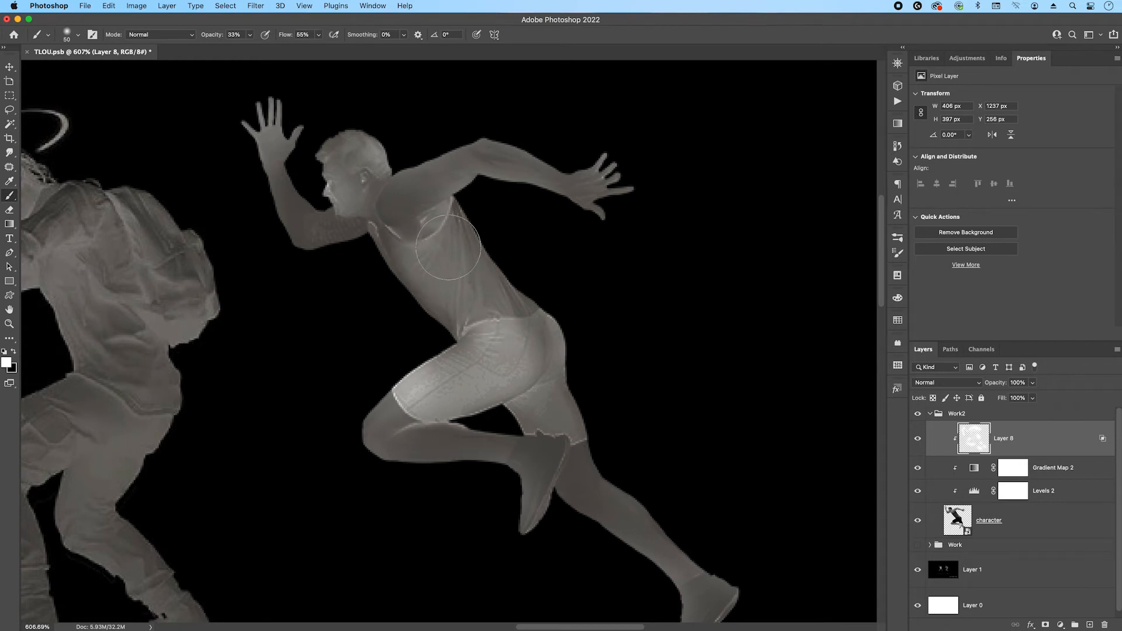
pyautogui.scroll(-2, 451, 257)
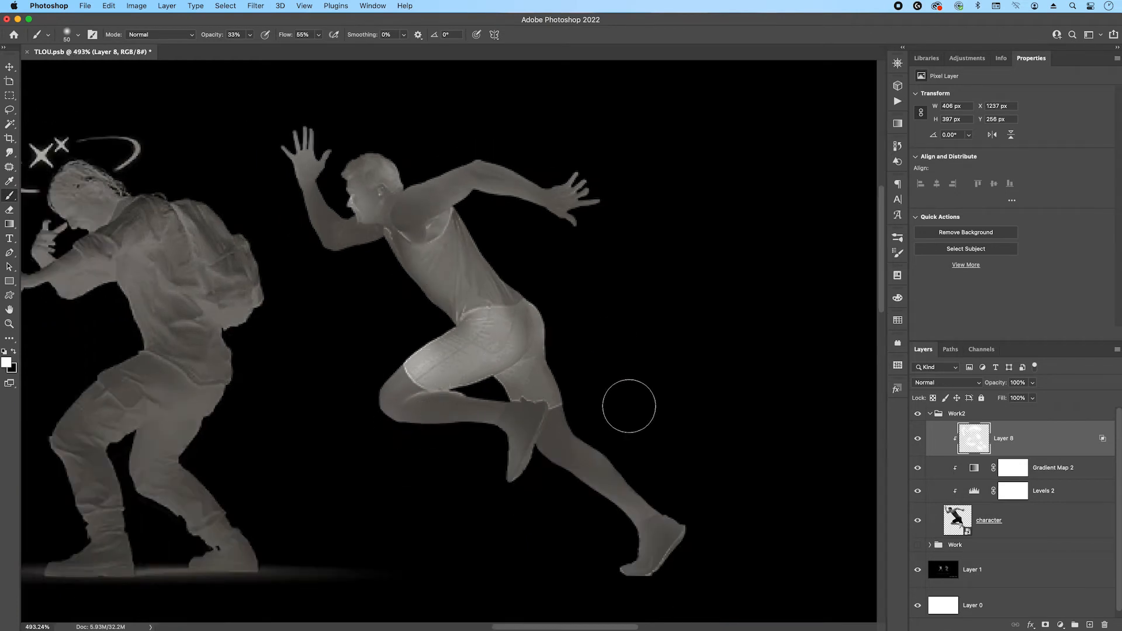
# Add a clipped Curves adjustment above Gradient Map 2 with a slight S-curve, raising the highlight point to input 183, output 203
pyautogui.click(1049, 465)
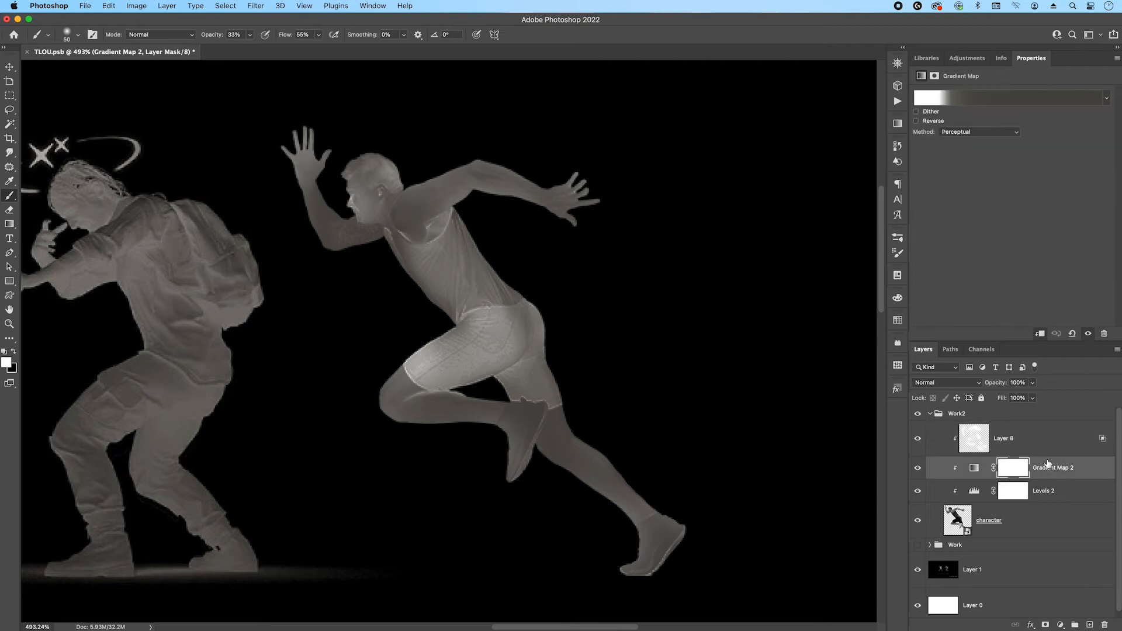
pyautogui.click(1047, 436)
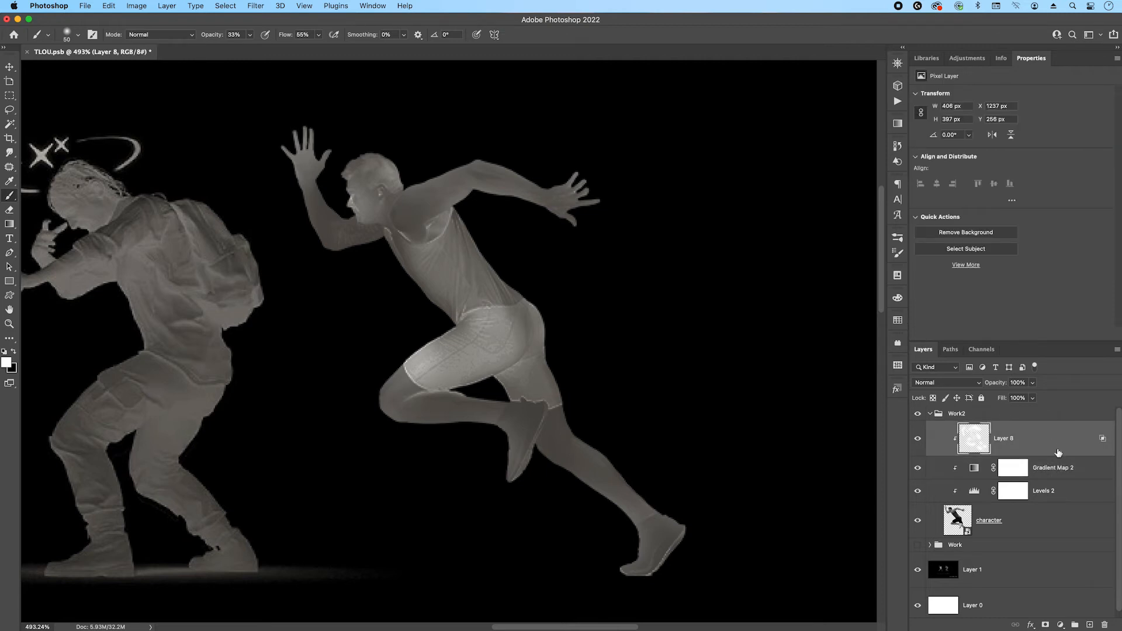
pyautogui.click(1063, 465)
pyautogui.click(1060, 624)
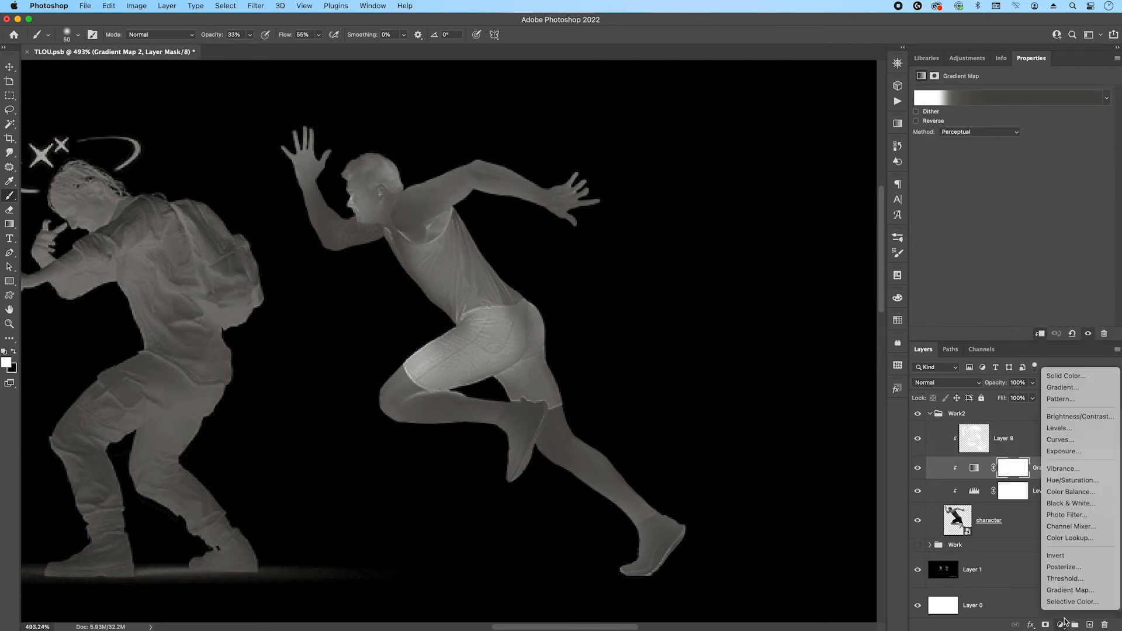
pyautogui.click(1073, 442)
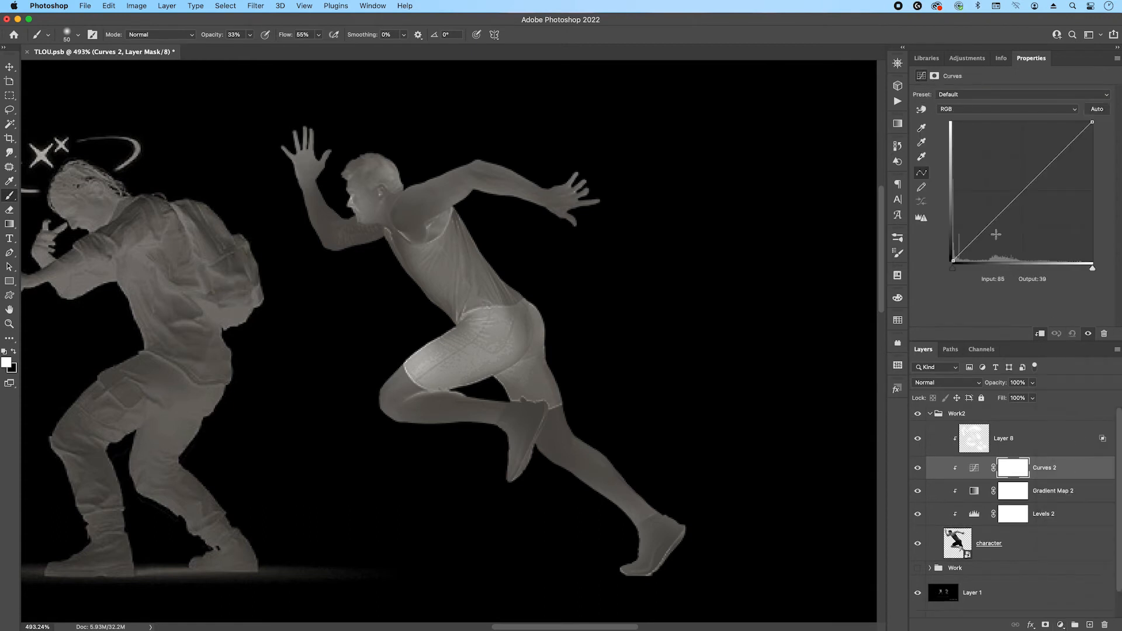
pyautogui.click(988, 228)
pyautogui.moveTo(987, 228); pyautogui.dragTo(987, 230)
pyautogui.moveTo(1060, 157); pyautogui.dragTo(1053, 153)
pyautogui.moveTo(988, 230); pyautogui.dragTo(989, 229)
pyautogui.moveTo(1053, 152); pyautogui.dragTo(1052, 150)
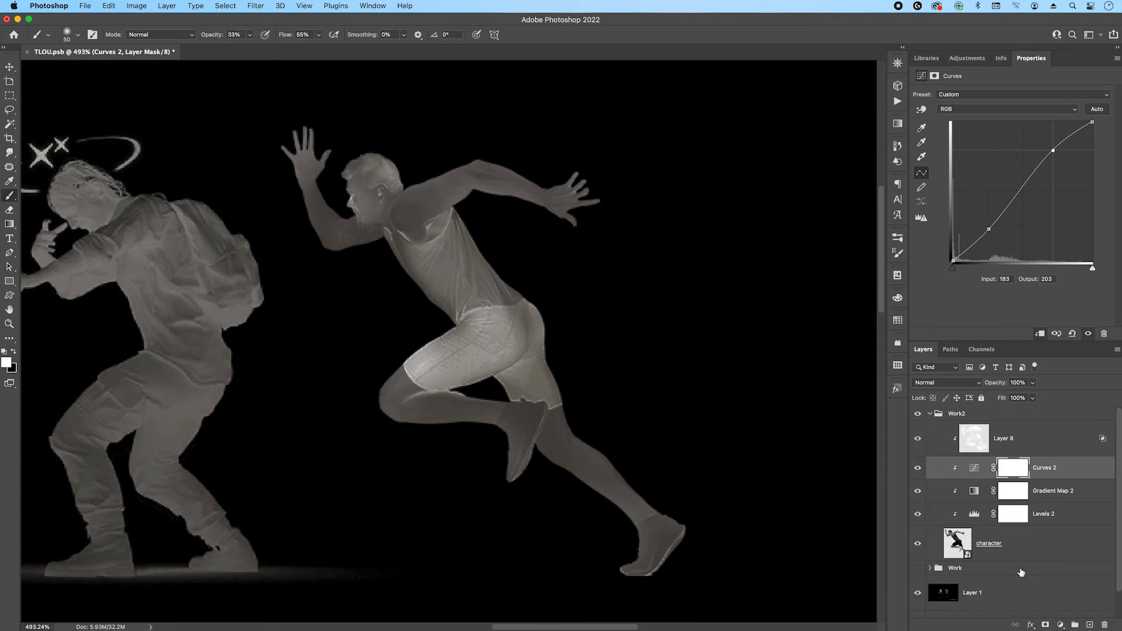
# Refine the Levels 2 adjustment with a midtone value of 0.93 and output levels of 47 and 131
pyautogui.click(974, 494)
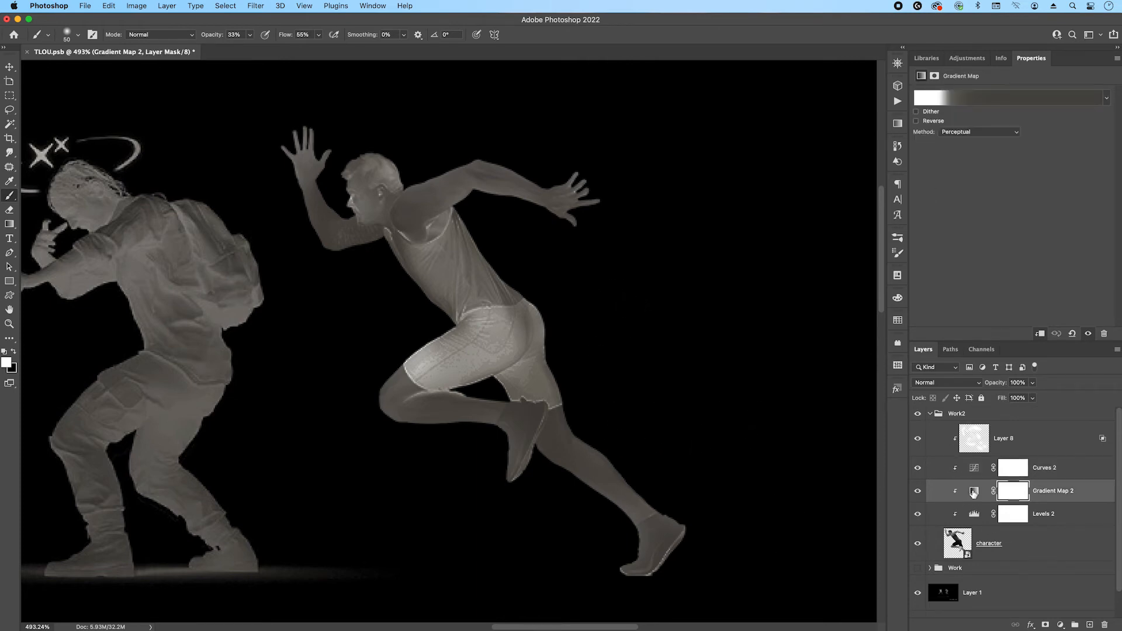
pyautogui.click(973, 517)
pyautogui.moveTo(971, 206); pyautogui.dragTo(976, 207)
pyautogui.moveTo(1021, 177); pyautogui.dragTo(1022, 205)
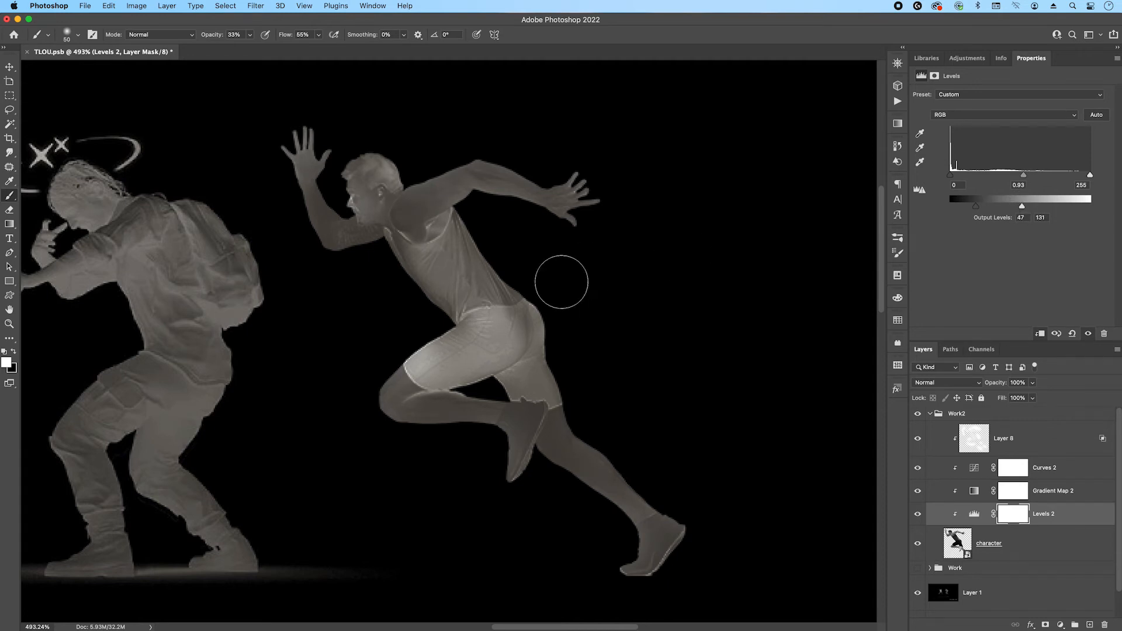
# Add an empty layer above Layer 8 and set the foreground color to a grey sampled from the middle figure's leg
pyautogui.scroll(-2, 561, 280)
pyautogui.scroll(-3, 766, 432)
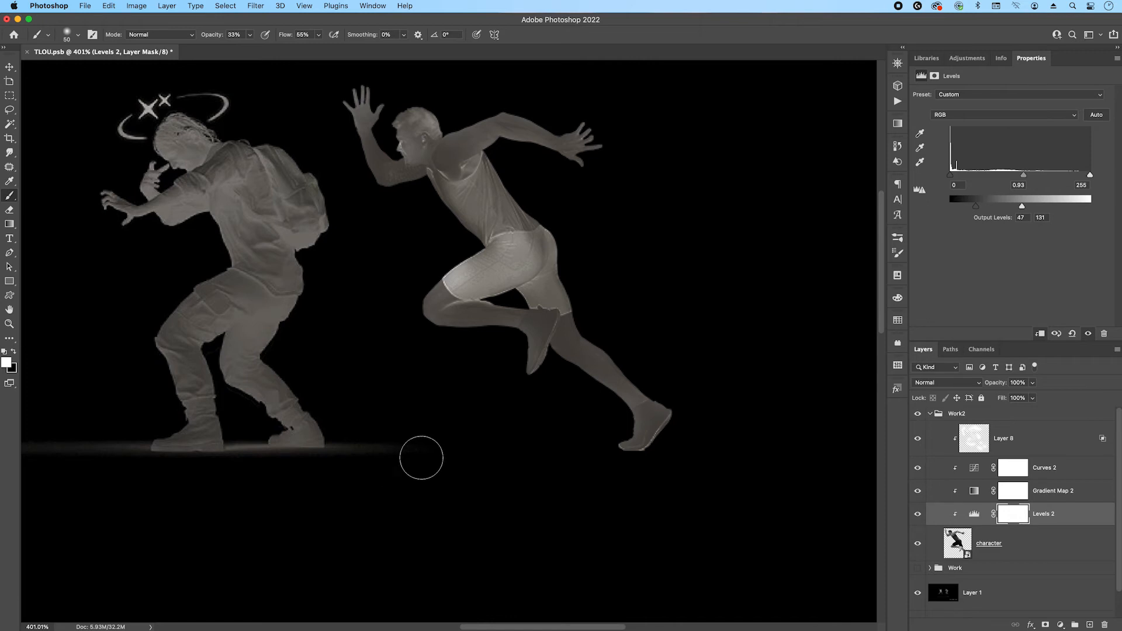
pyautogui.click(1061, 450)
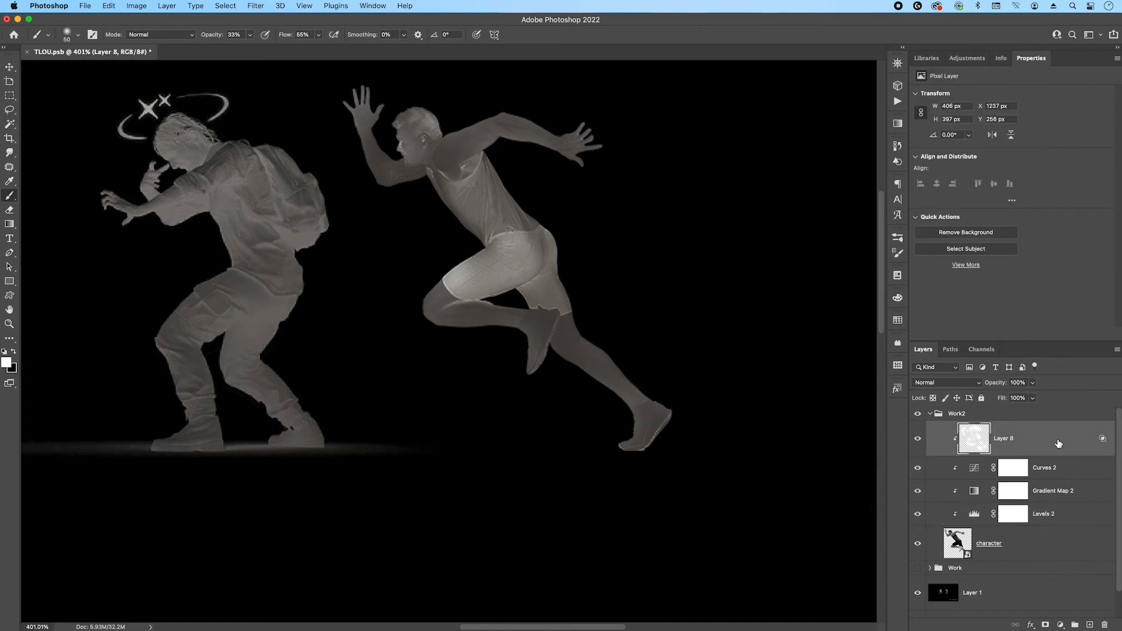
pyautogui.click(1090, 625)
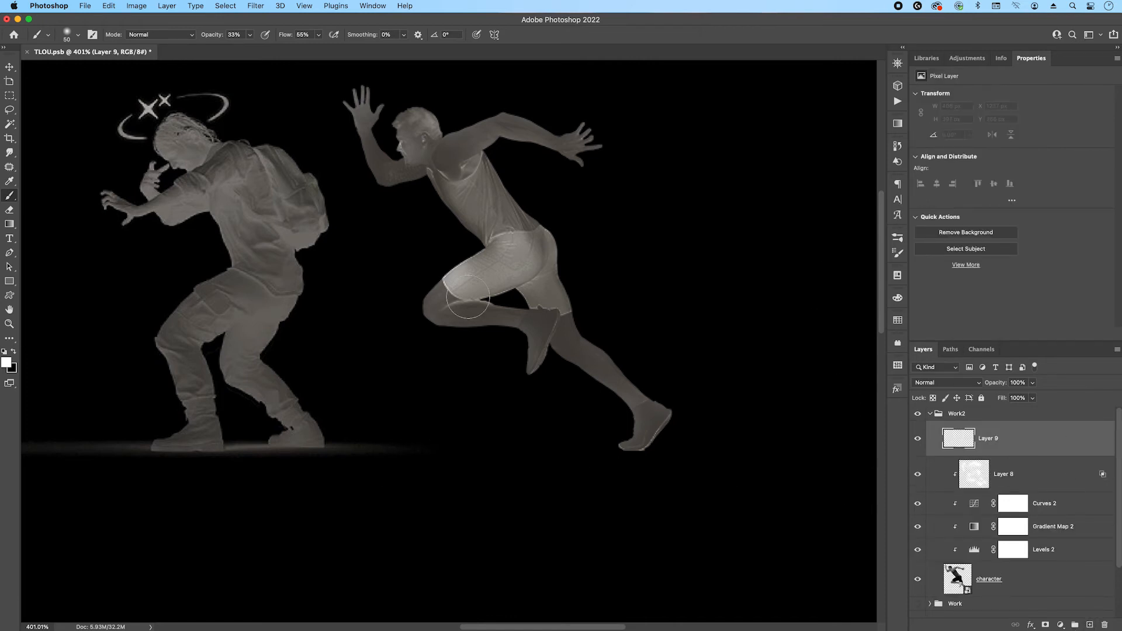
pyautogui.click(6, 362)
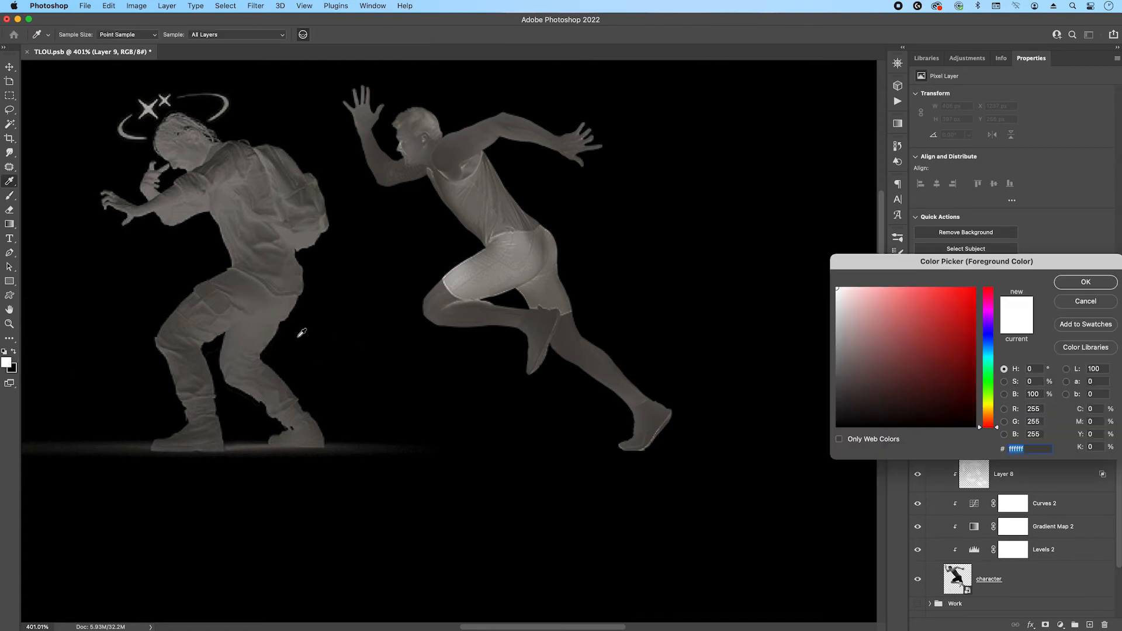
pyautogui.click(268, 328)
pyautogui.click(1084, 283)
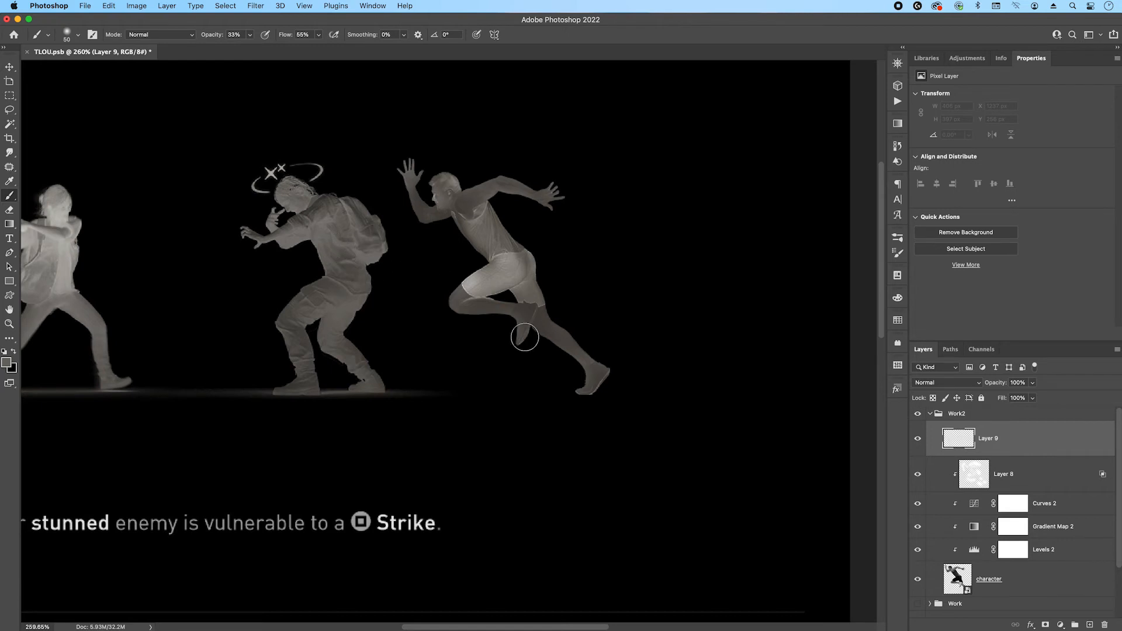
# Enlarge the soft brush to size 300 at 100% opacity and paint a round grey glow beside the runner's legs
pyautogui.moveTo(524, 337)
pyautogui.mouseDown()
pyautogui.moveTo(520, 328)
pyautogui.moveTo(562, 304)
pyautogui.moveTo(558, 290)
pyautogui.mouseUp()
pyautogui.click(250, 34)
pyautogui.moveTo(248, 47); pyautogui.dragTo(284, 48)
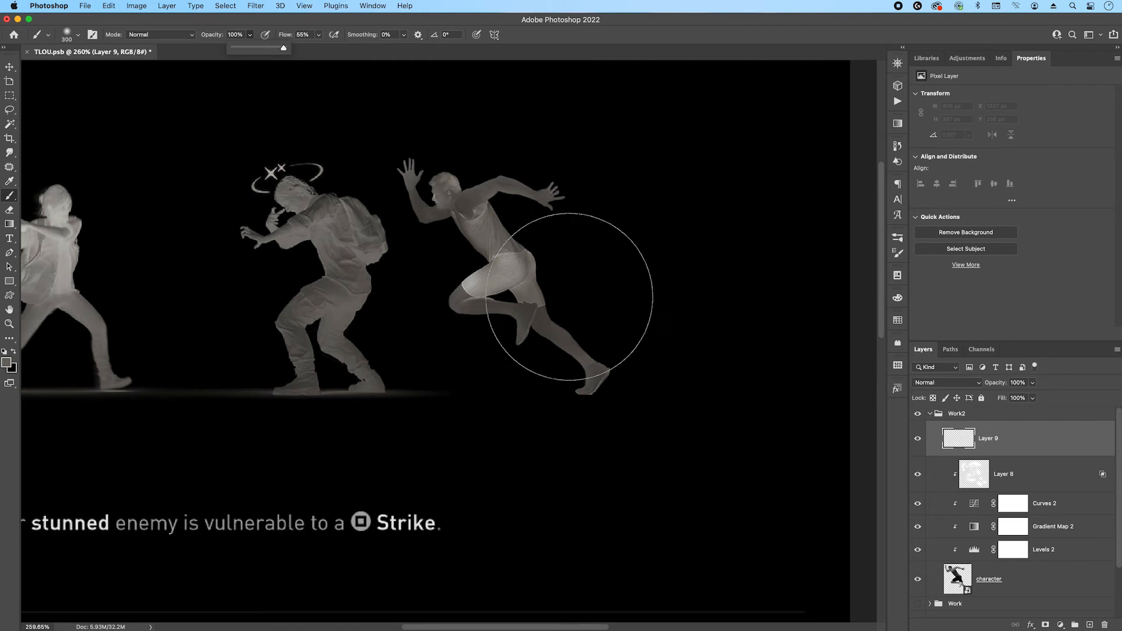
pyautogui.click(567, 298)
pyautogui.click(568, 293)
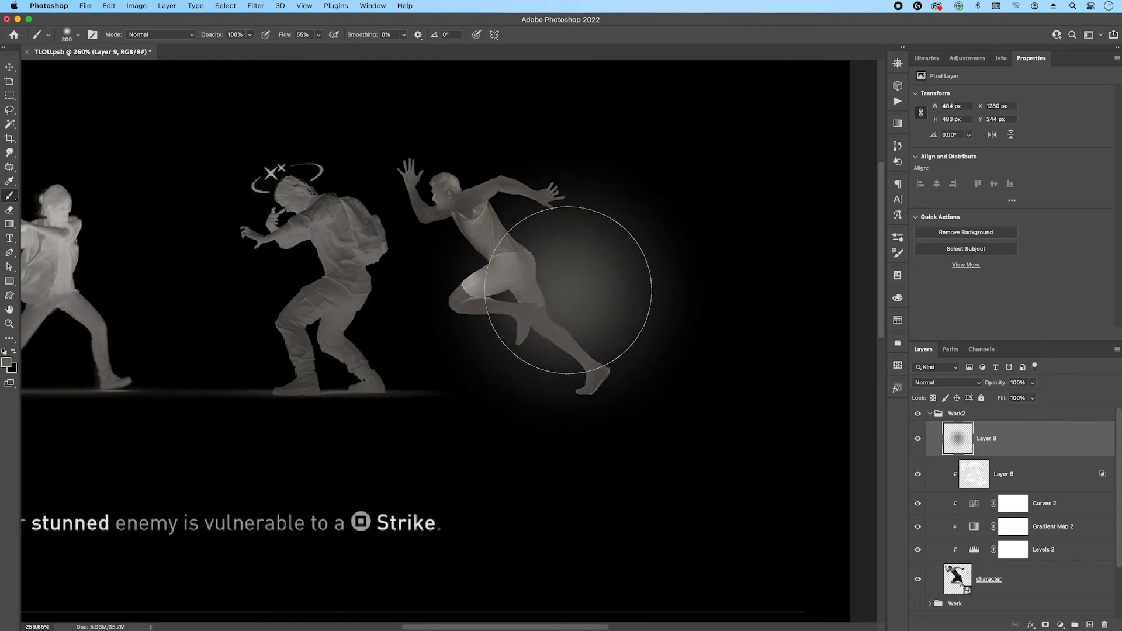
pyautogui.click(568, 289)
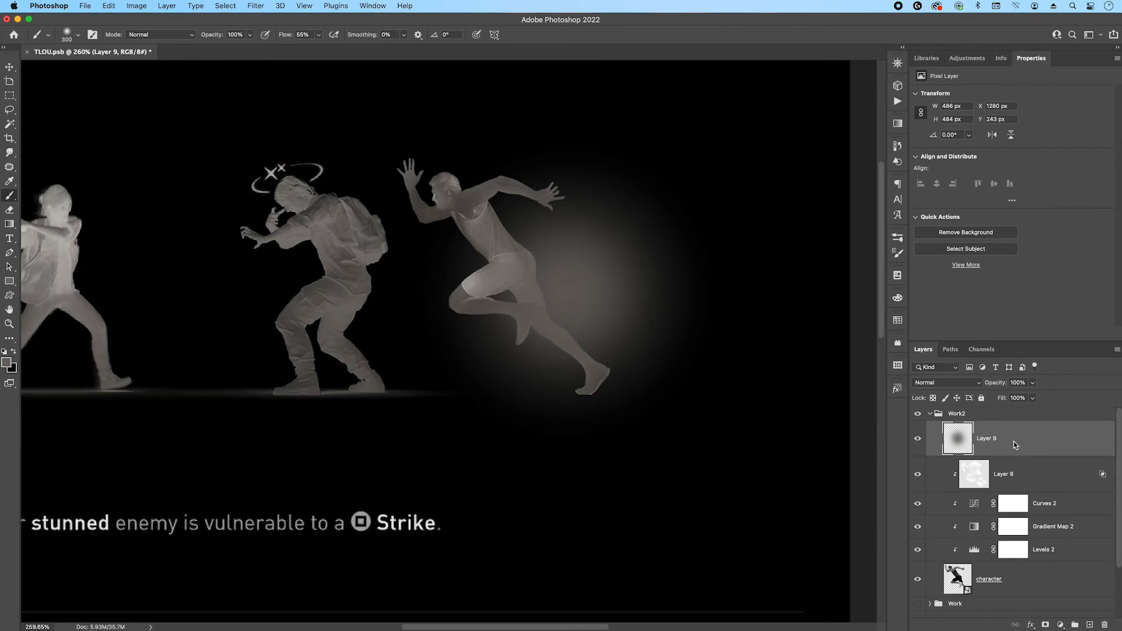
# Squash the glow into a ground line about 472 by 14 px under the runner's feet and move its layer below the character layer
pyautogui.press('super+t')
pyautogui.moveTo(568, 119); pyautogui.dragTo(585, 394)
pyautogui.press('Return')
pyautogui.moveTo(1040, 453); pyautogui.dragTo(1040, 587)
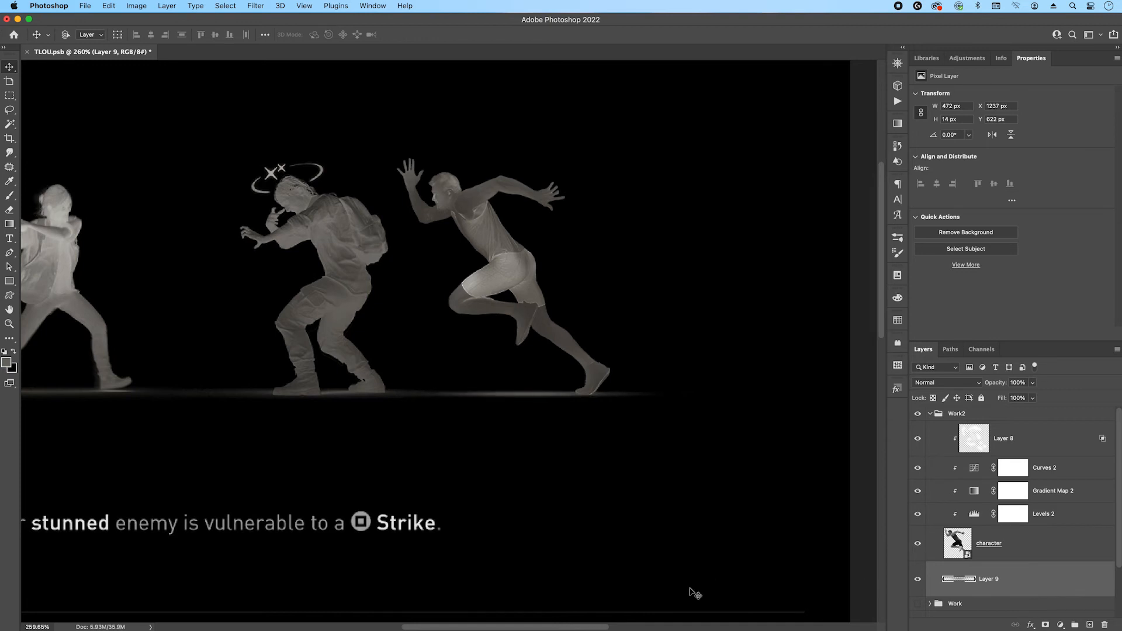
# Add an Outer Glow effect to the ground line's Layer 9, reset it to default settings, and set its blend mode to Normal
pyautogui.scroll(2, 408, 395)
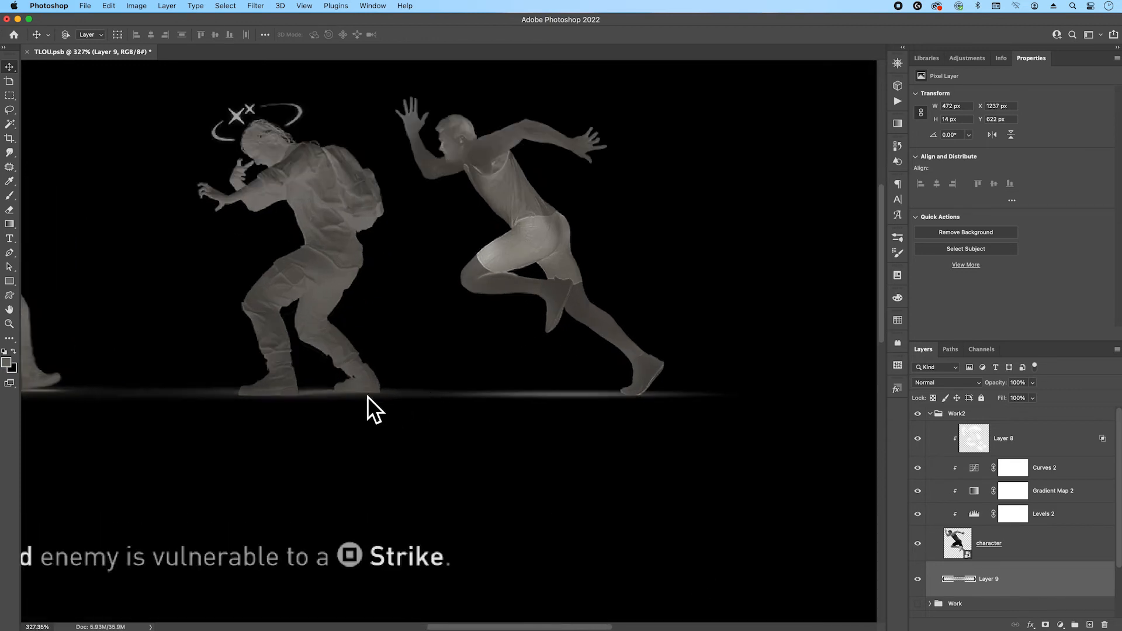
pyautogui.scroll(1, 581, 363)
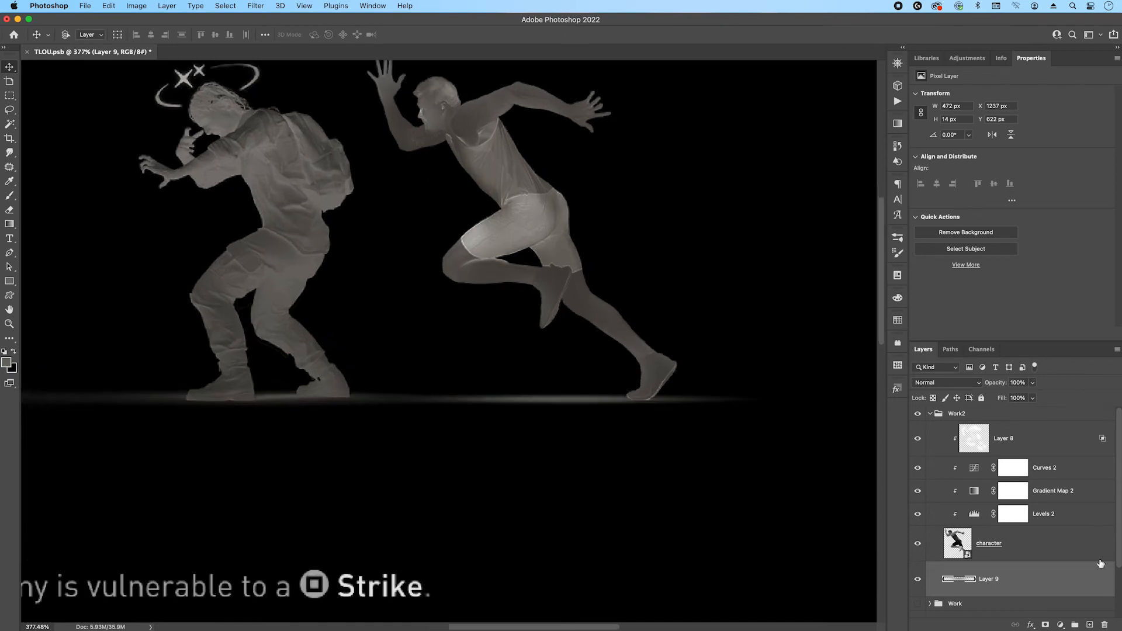
pyautogui.doubleClick(1065, 579)
pyautogui.scroll(-1, 734, 283)
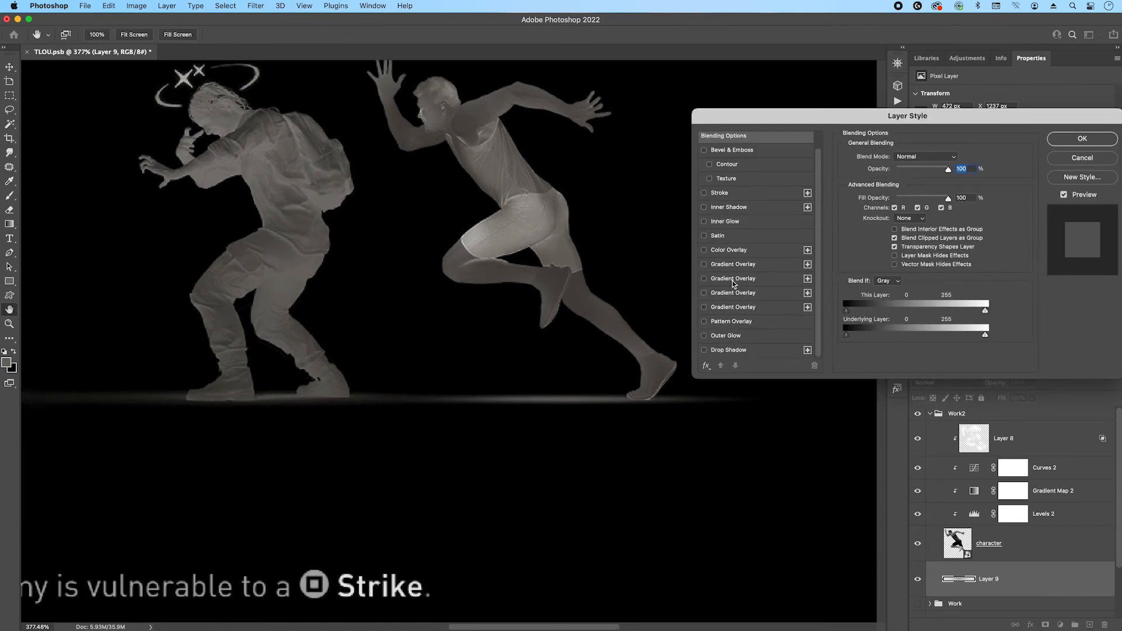
pyautogui.click(712, 338)
pyautogui.click(957, 334)
pyautogui.click(905, 158)
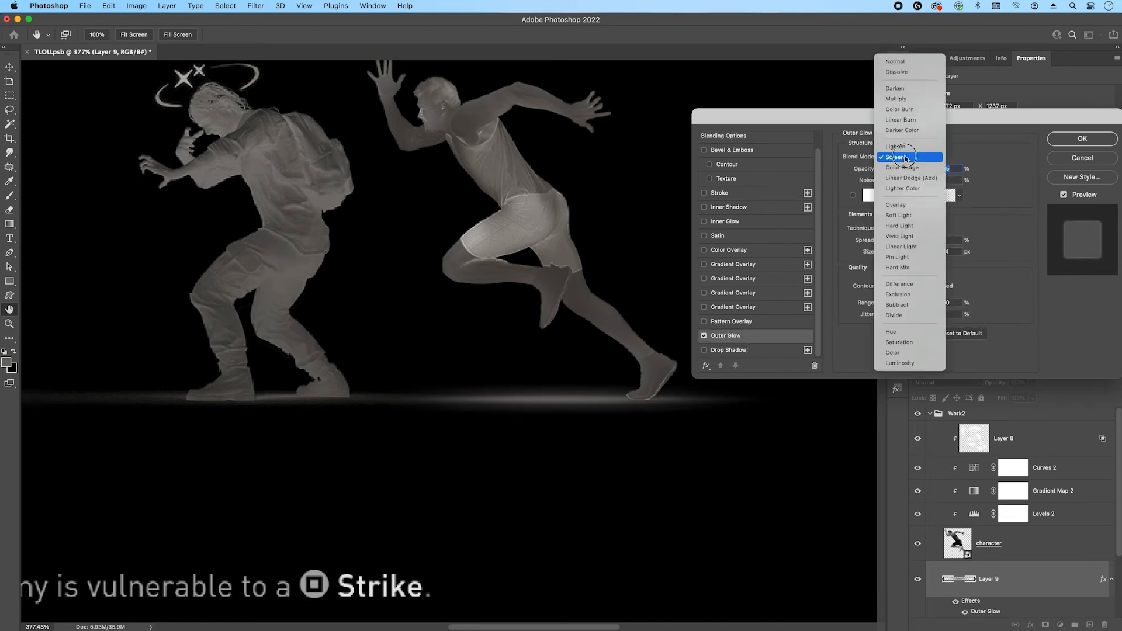
pyautogui.click(898, 66)
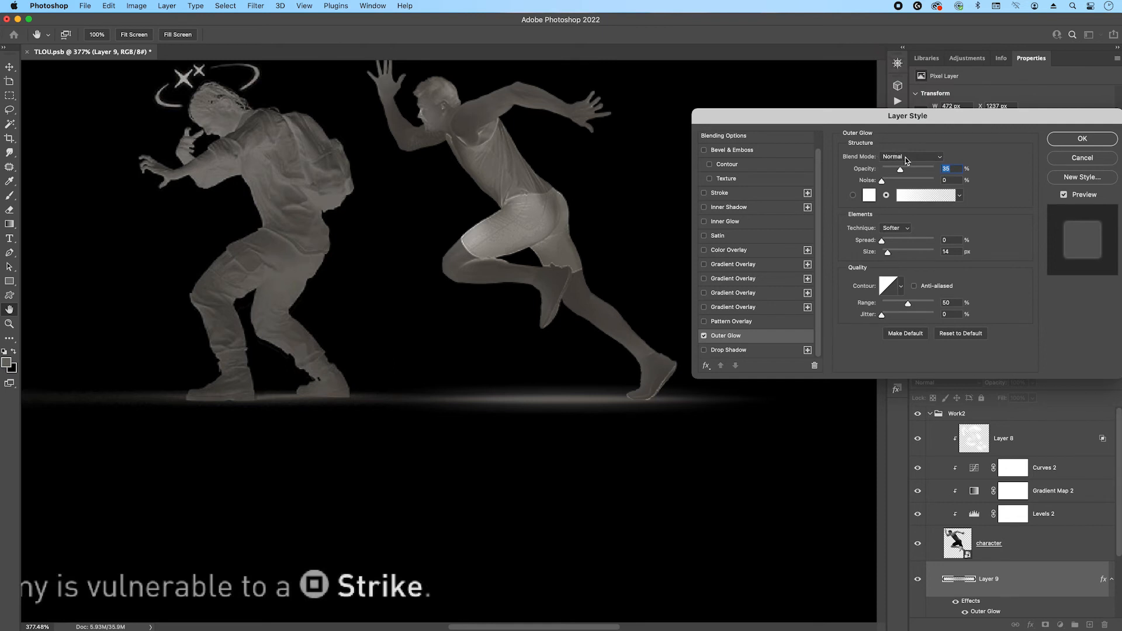
# Set the ground line's outer glow to 10% noise and 20% opacity, and apply the layer style
pyautogui.moveTo(903, 170); pyautogui.dragTo(986, 165)
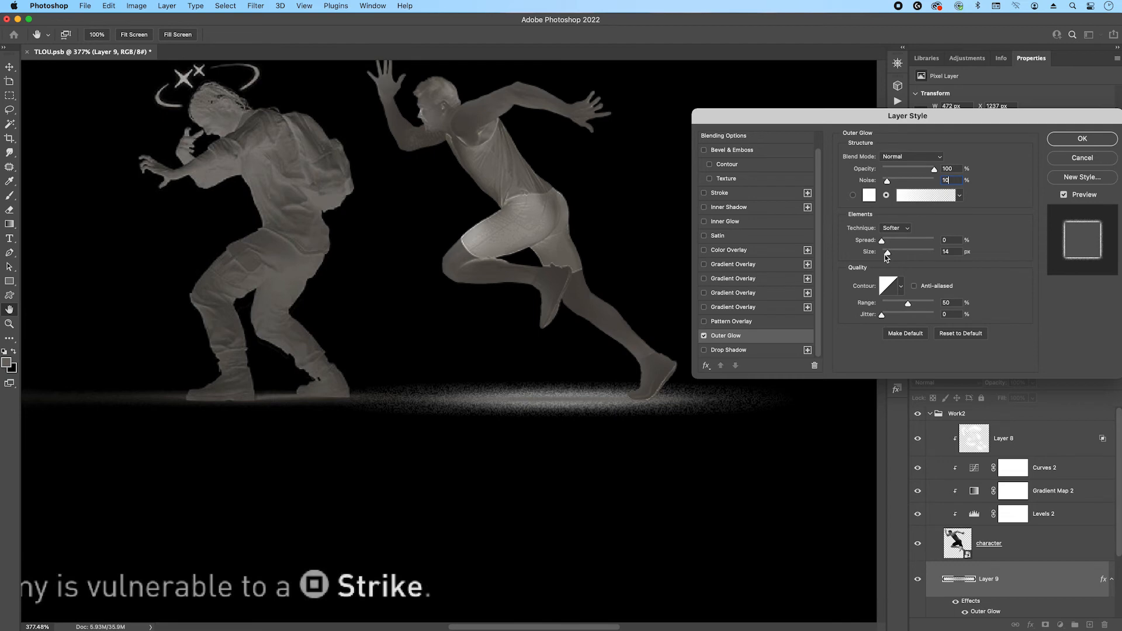
pyautogui.moveTo(933, 169); pyautogui.dragTo(893, 168)
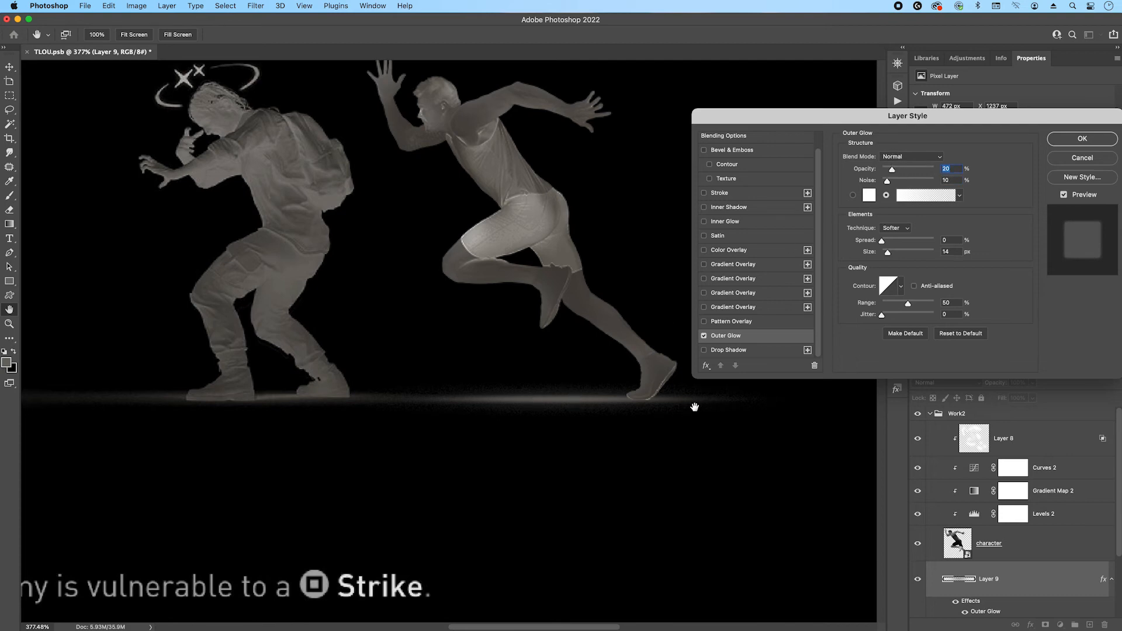
pyautogui.click(1071, 139)
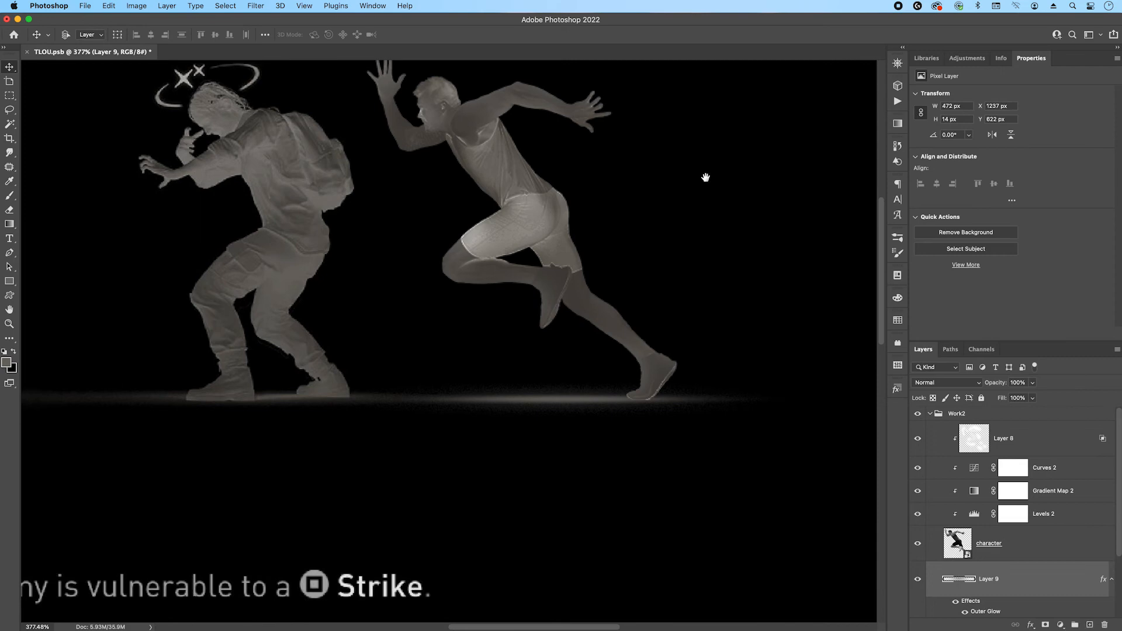